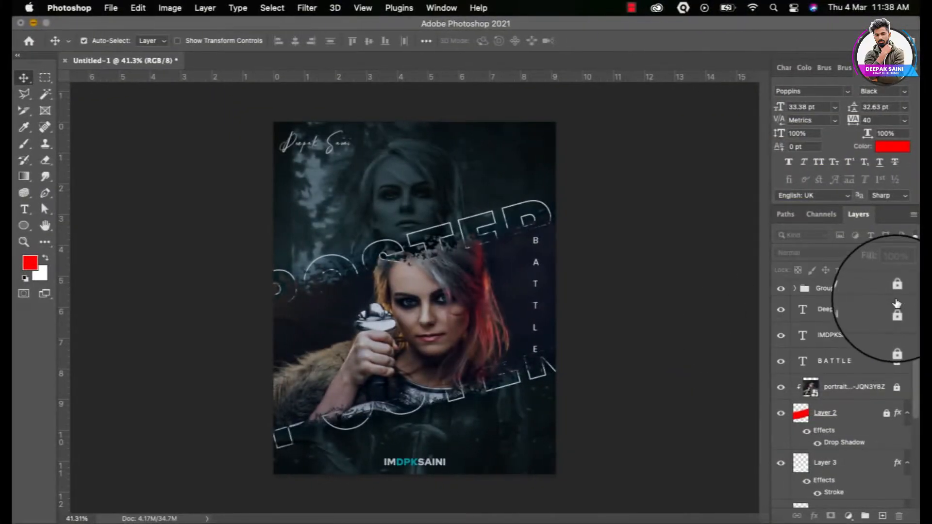
Delete the poster layers from Group 4 copy down through Black & White 1
click(895, 296)
scroll(859, 427, down, 5)
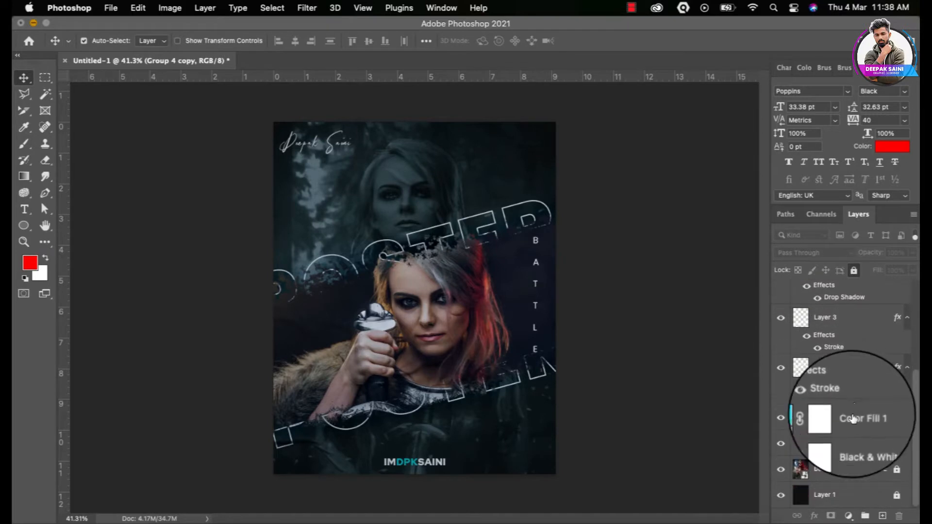
shift+click(864, 451)
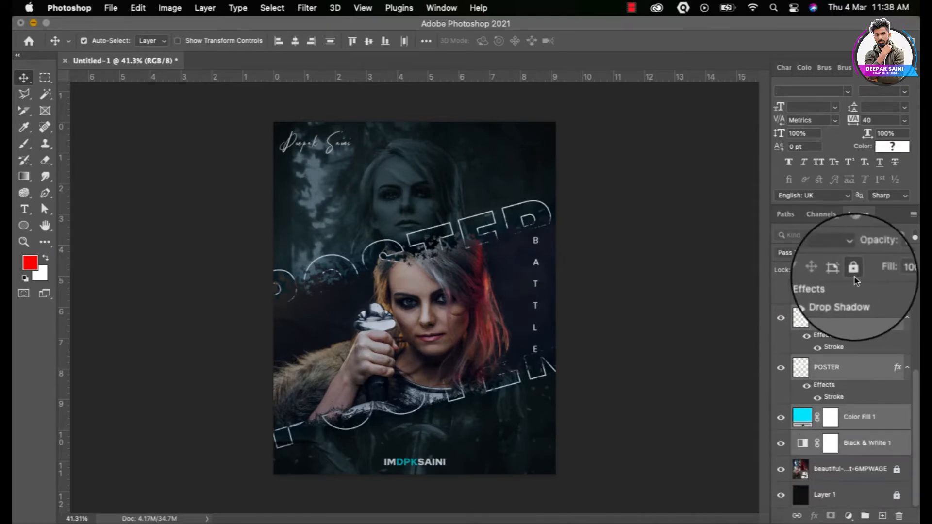
key(Delete)
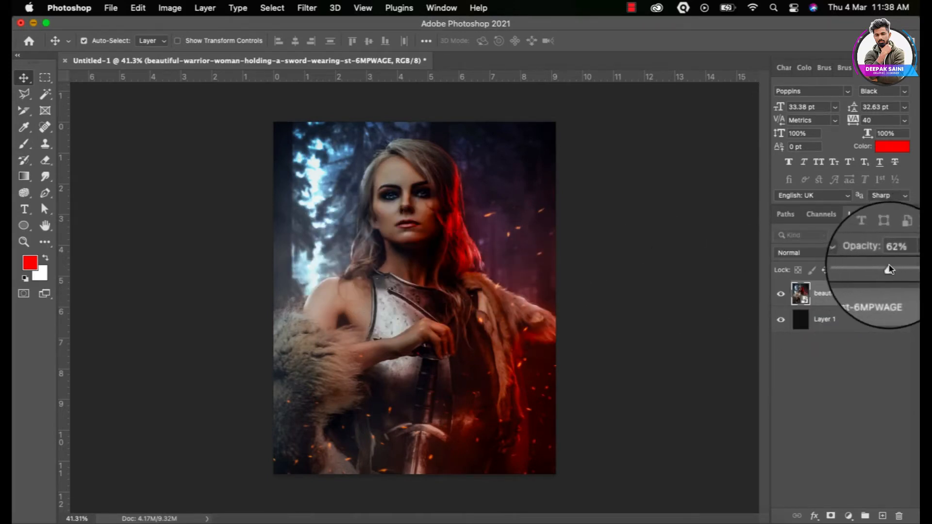
Lower the warrior photo's opacity and add a Black & White adjustment layer
drag(883, 270, 879, 270)
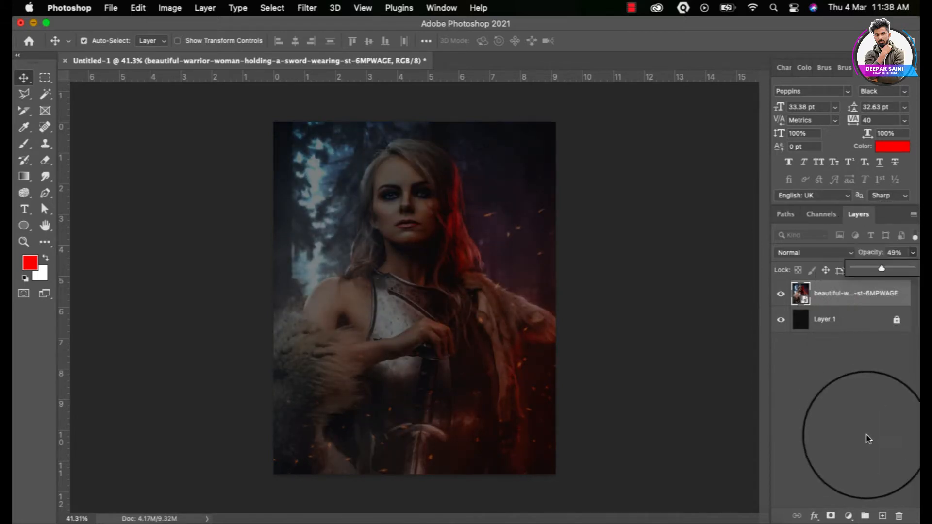
click(825, 411)
click(847, 517)
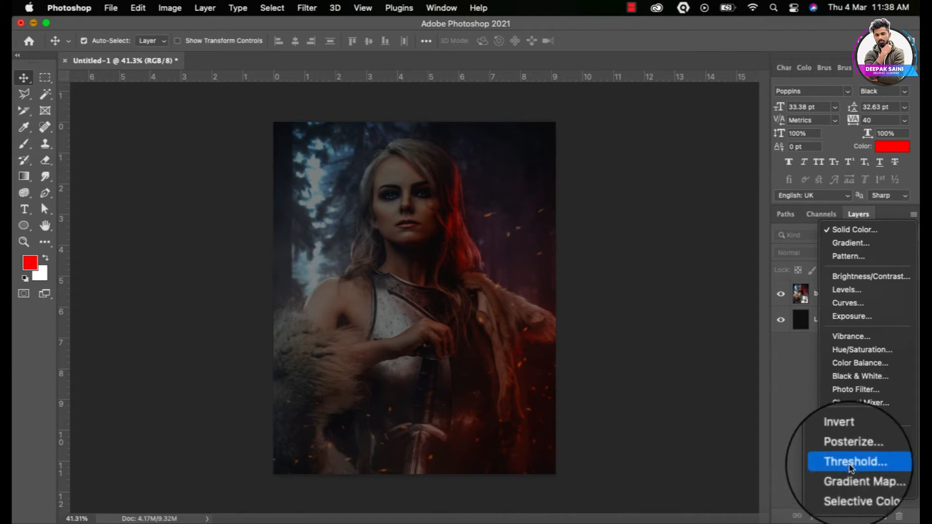
click(856, 377)
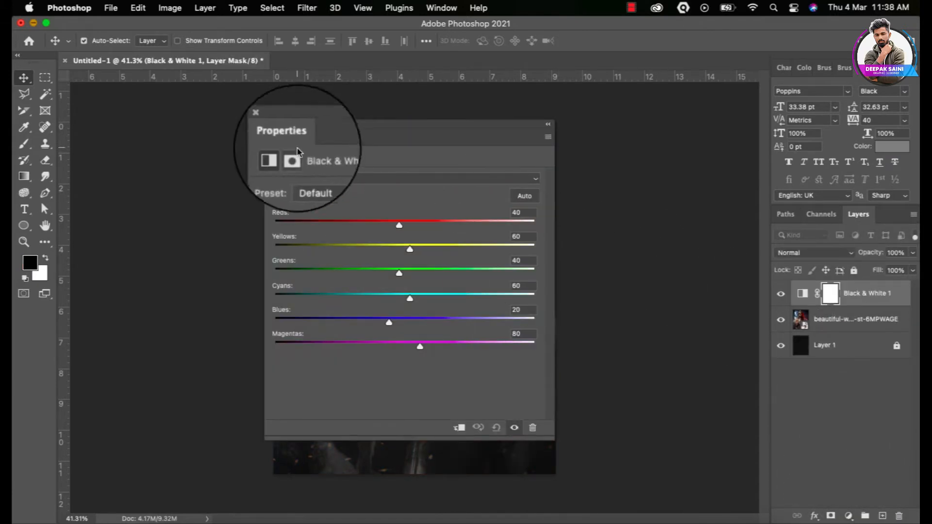
Set the Black & White mix to Reds 104, Yellows 109, Greens -5, Cyans -84
drag(306, 138, 515, 116)
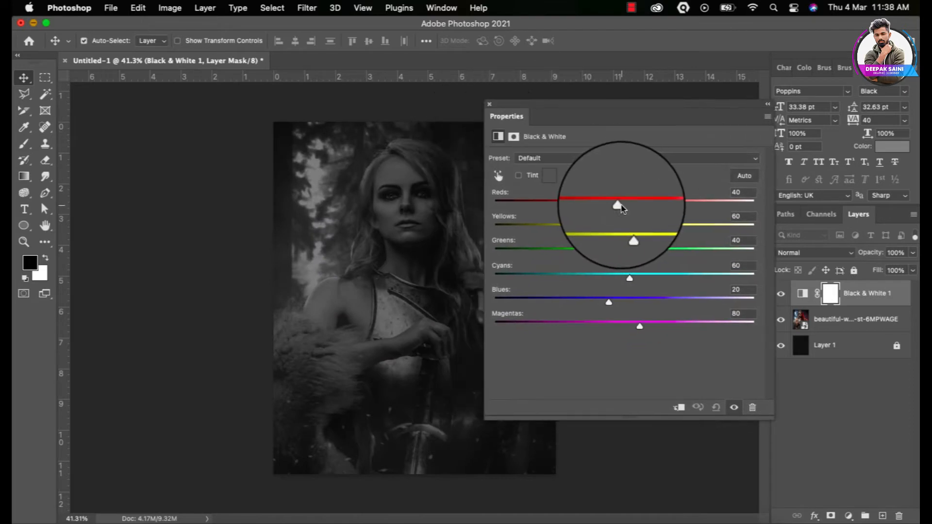
drag(618, 206, 659, 228)
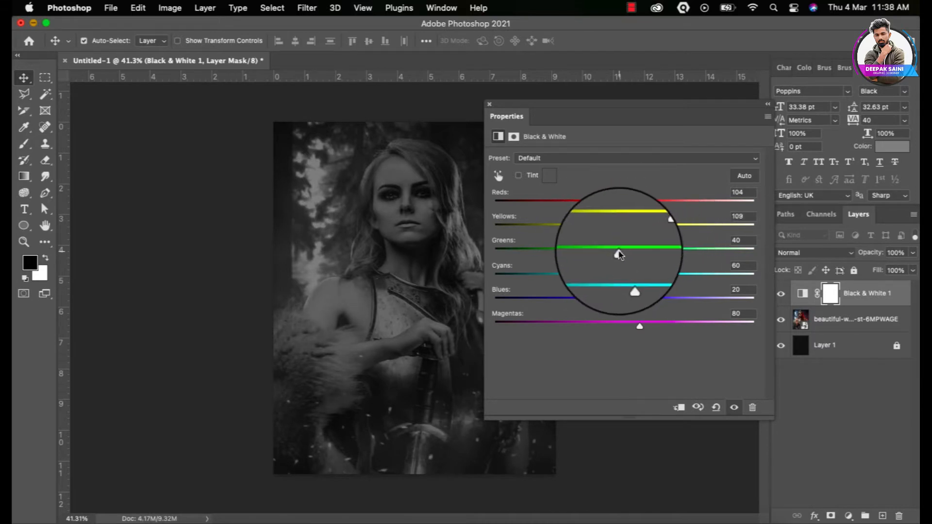
drag(620, 252, 554, 280)
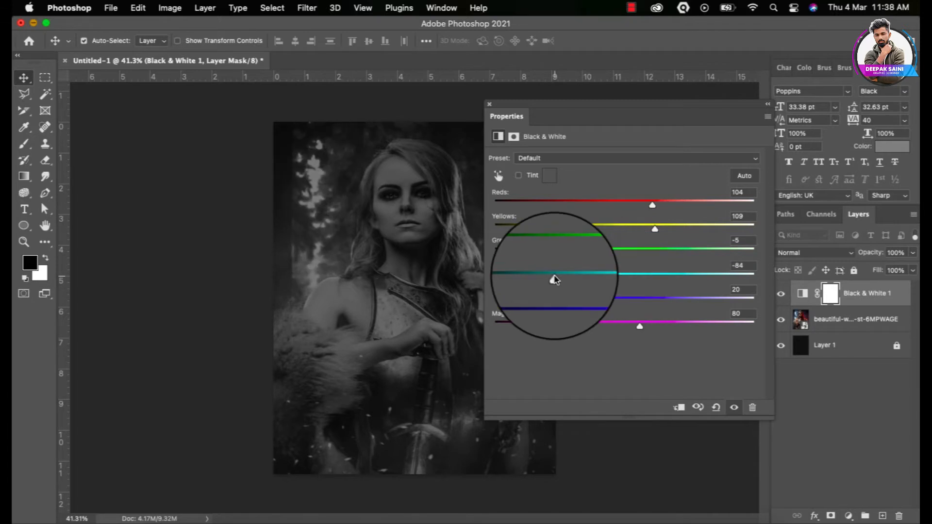
click(489, 104)
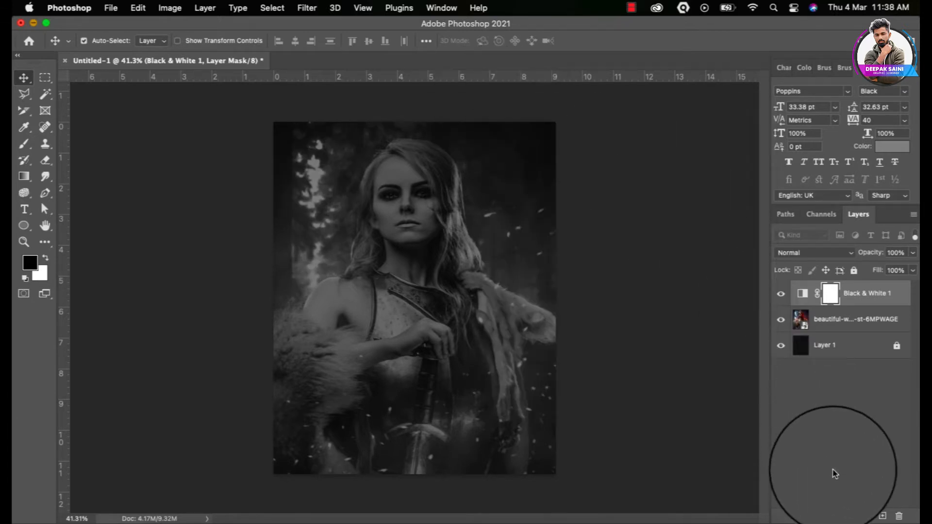
click(849, 516)
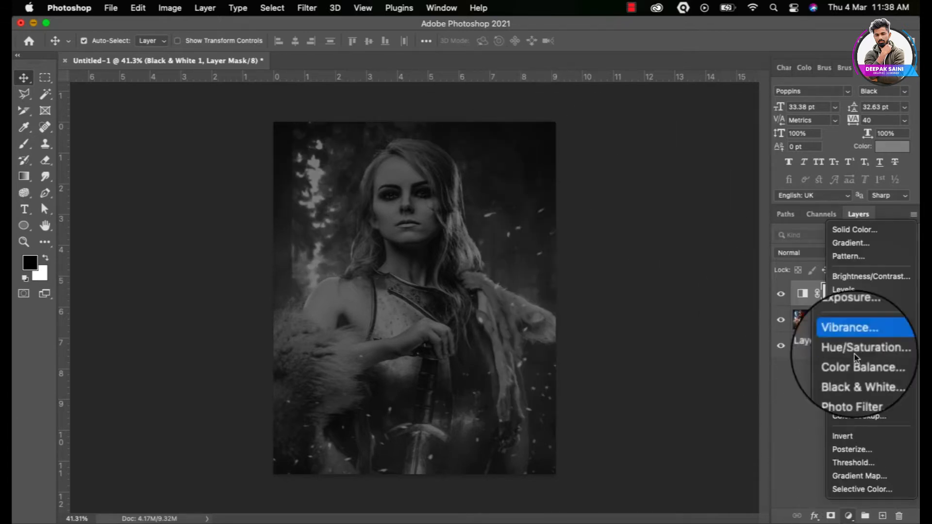
Add a cyan Solid Color fill layer
click(848, 235)
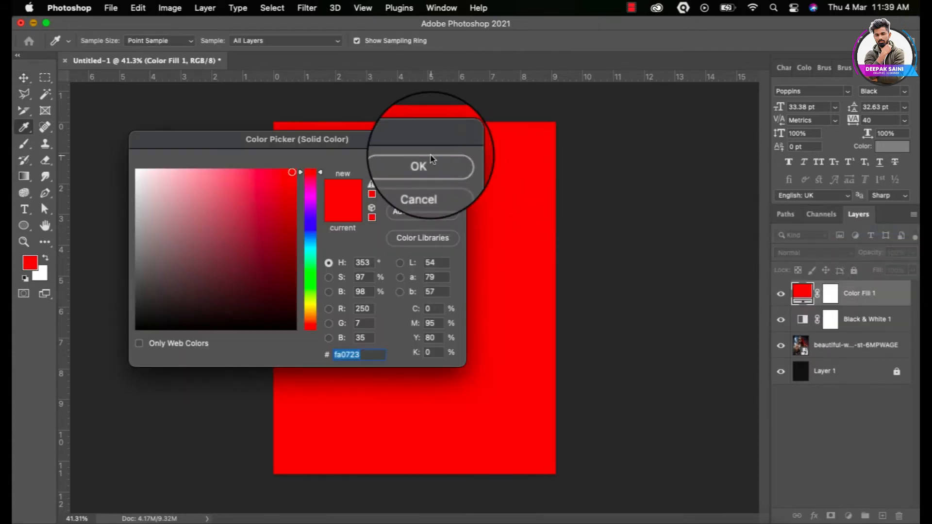
drag(286, 141, 711, 104)
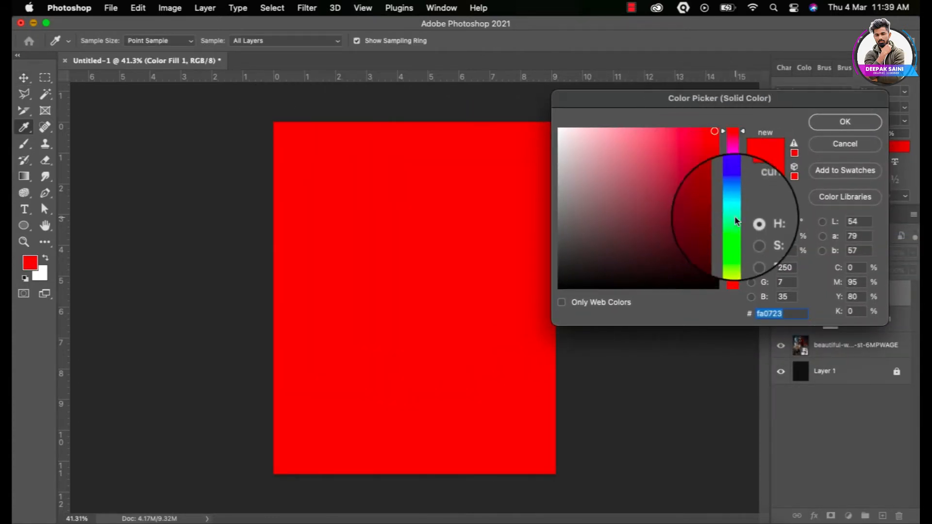
drag(735, 215, 737, 212)
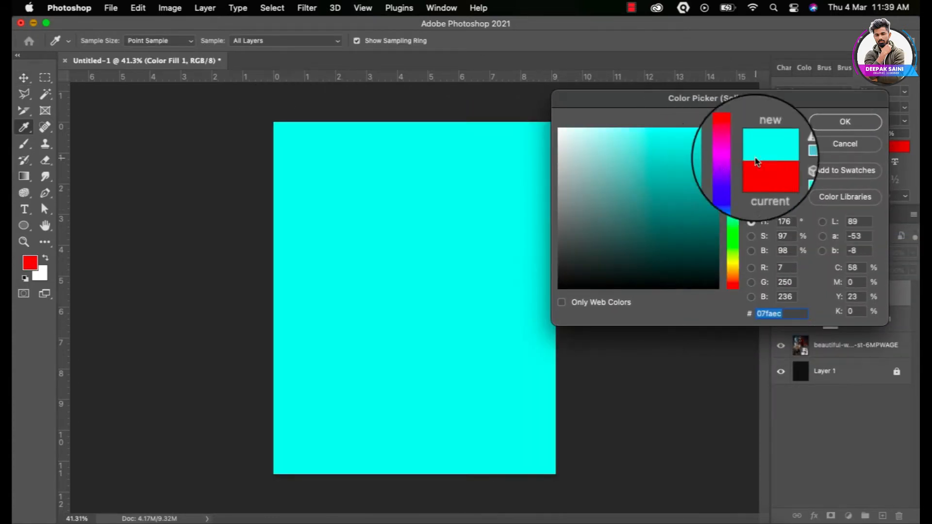
click(843, 124)
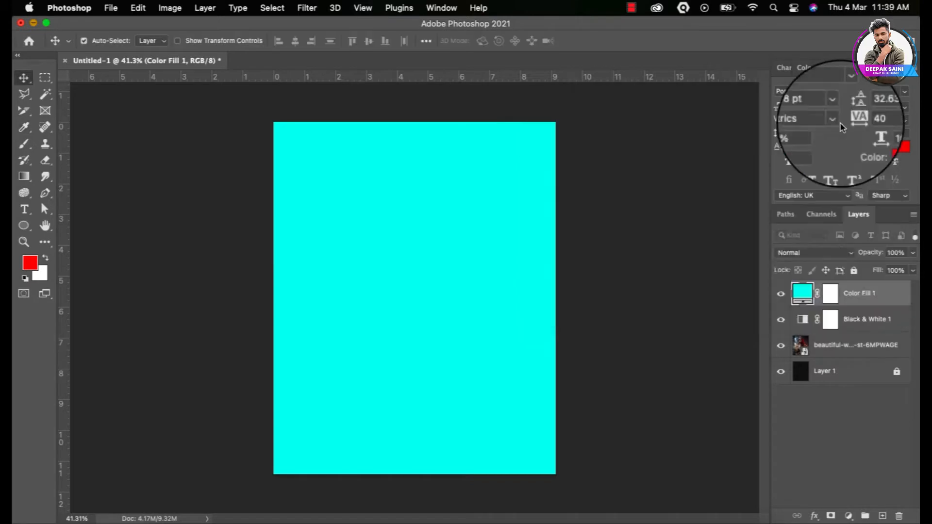
Blend the cyan fill as Soft Light at about 24% opacity
click(810, 258)
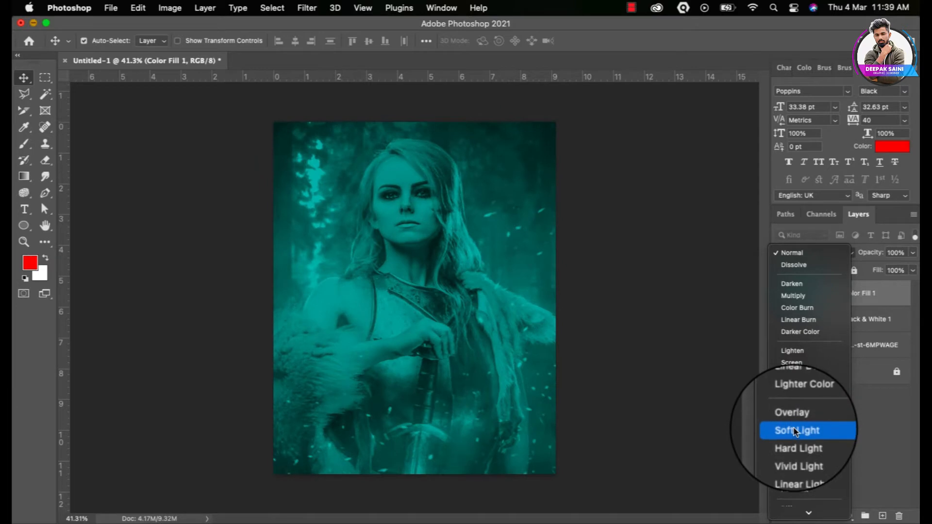
click(795, 432)
click(914, 256)
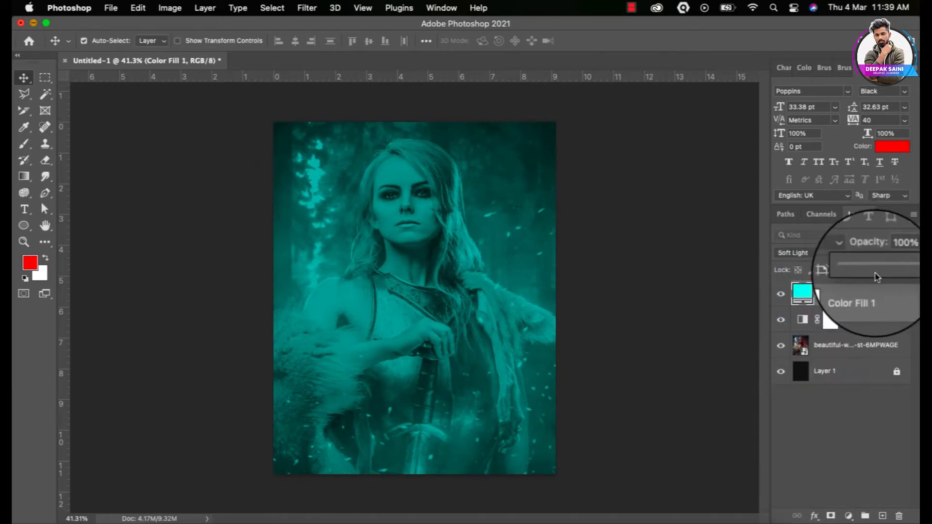
drag(870, 270, 866, 271)
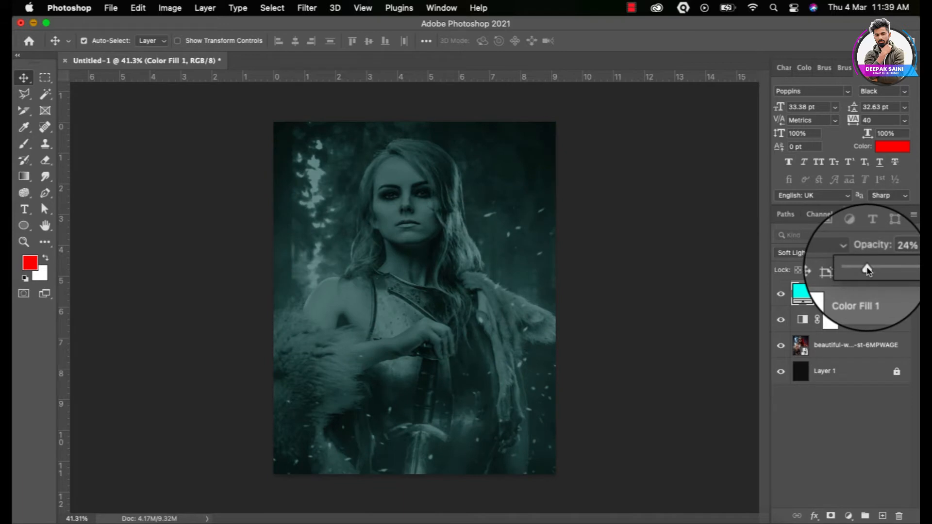
click(847, 432)
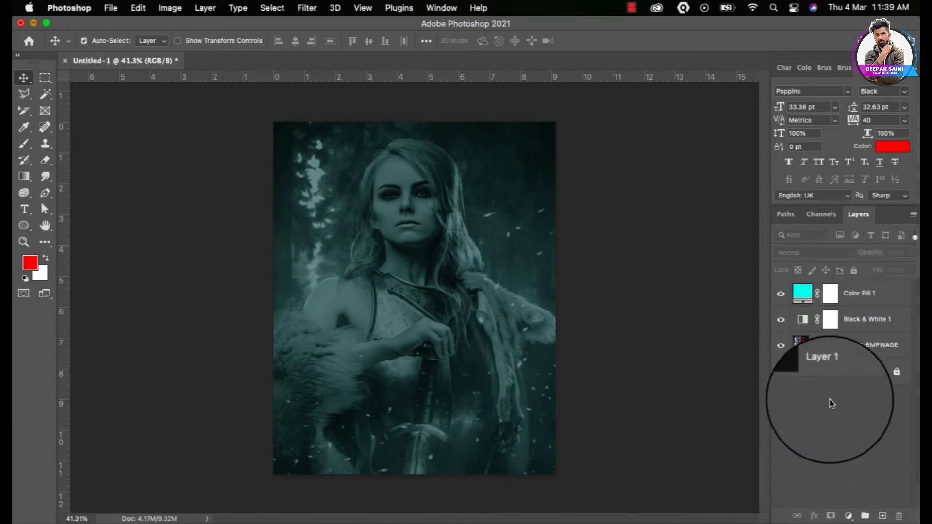
Lock the warrior photo, Black & White and Color Fill 1 layers
click(860, 347)
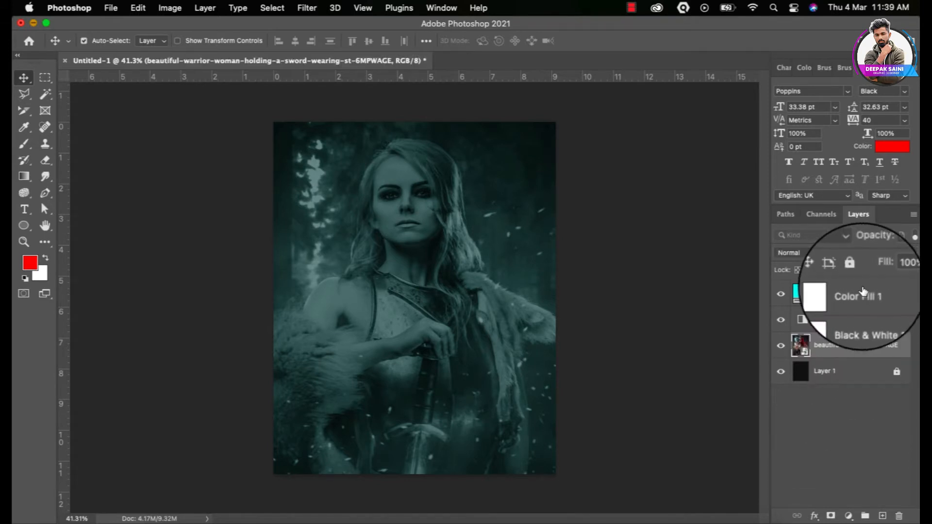
shift+click(863, 293)
click(854, 272)
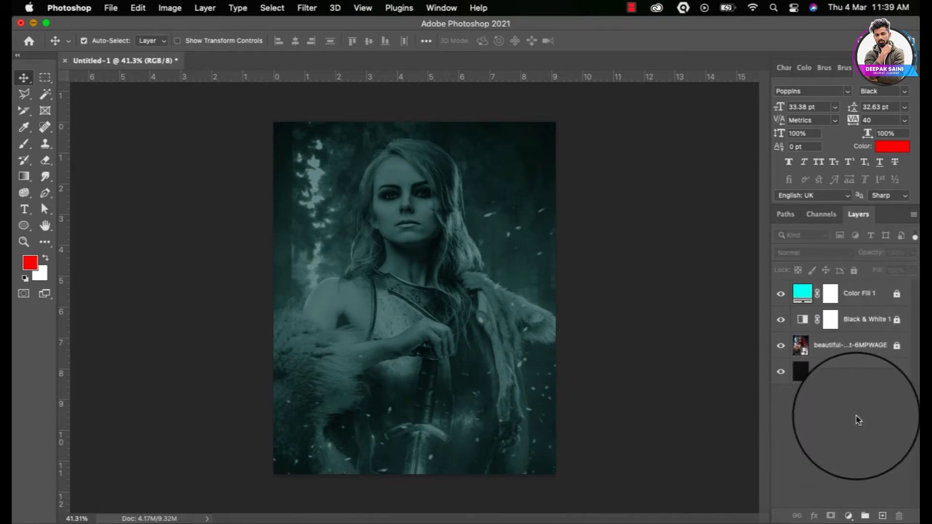
On a new layer, paint a broad red diagonal band with a large charcoal brush
click(882, 515)
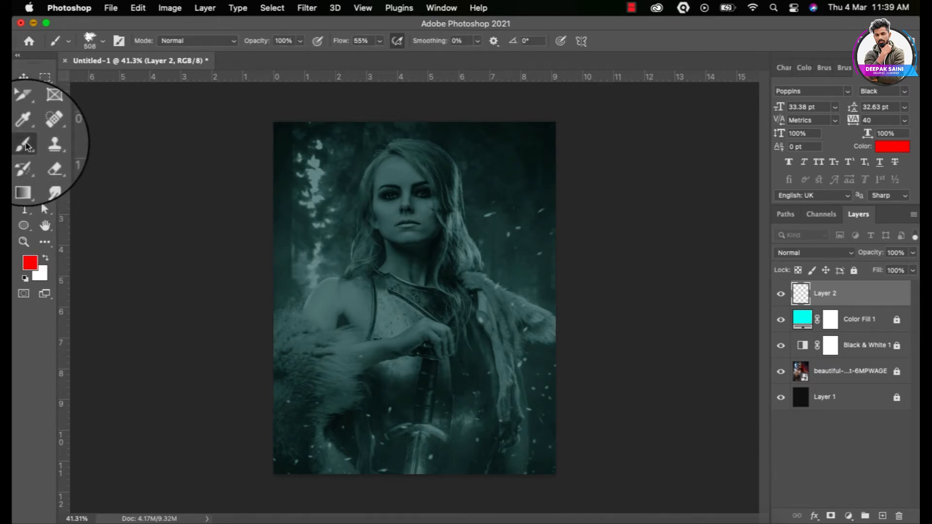
click(102, 41)
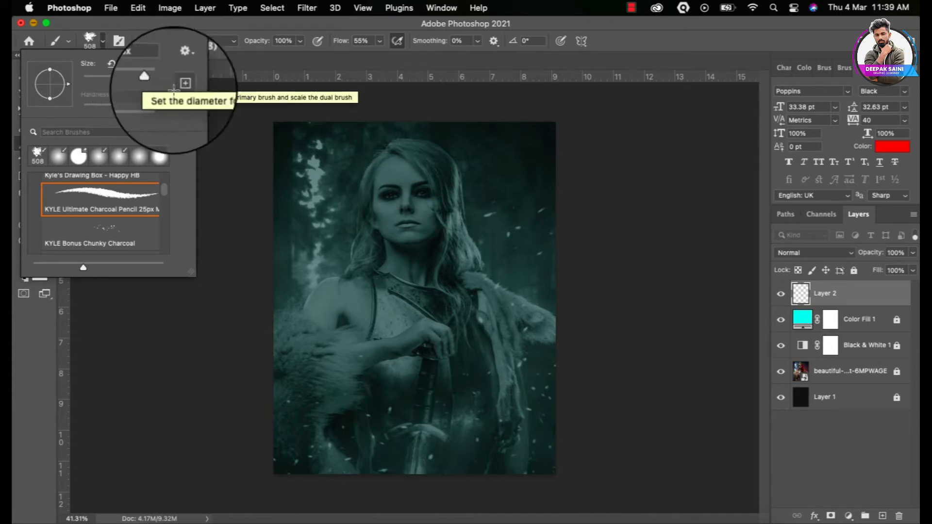
click(227, 354)
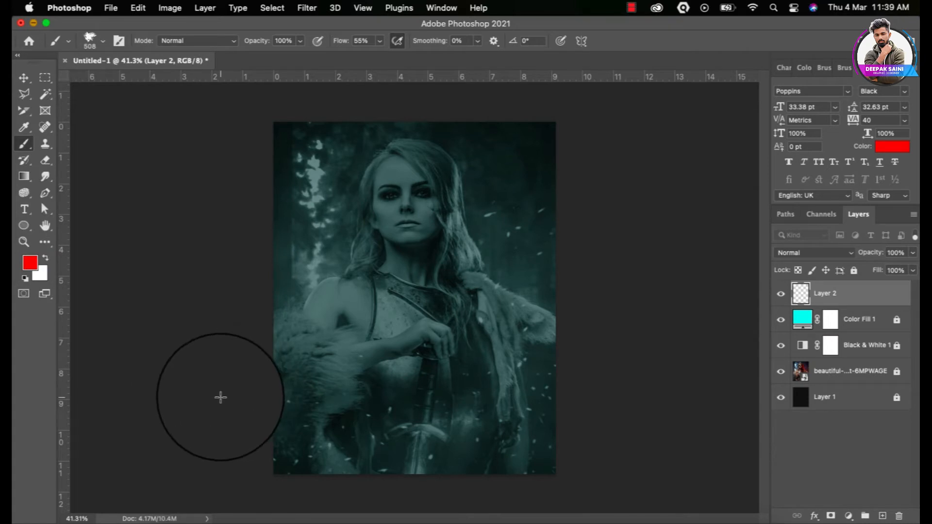
mouse_move(210, 409)
mouse_down()
mouse_move(340, 402)
mouse_move(593, 327)
mouse_move(191, 391)
mouse_move(578, 257)
mouse_move(227, 360)
mouse_move(429, 353)
mouse_up()
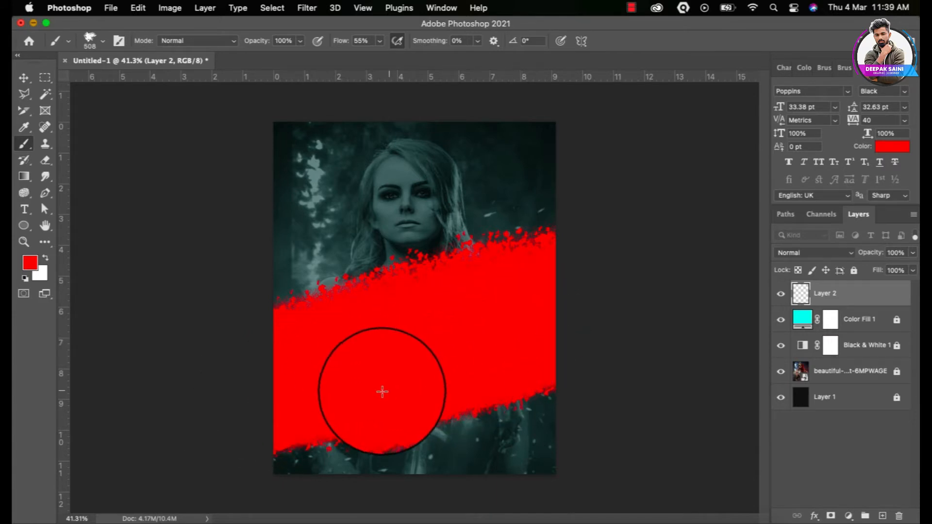
Transform the red band to about 111% width and 95% height, spanning the full width
click(24, 76)
key(ctrl+t)
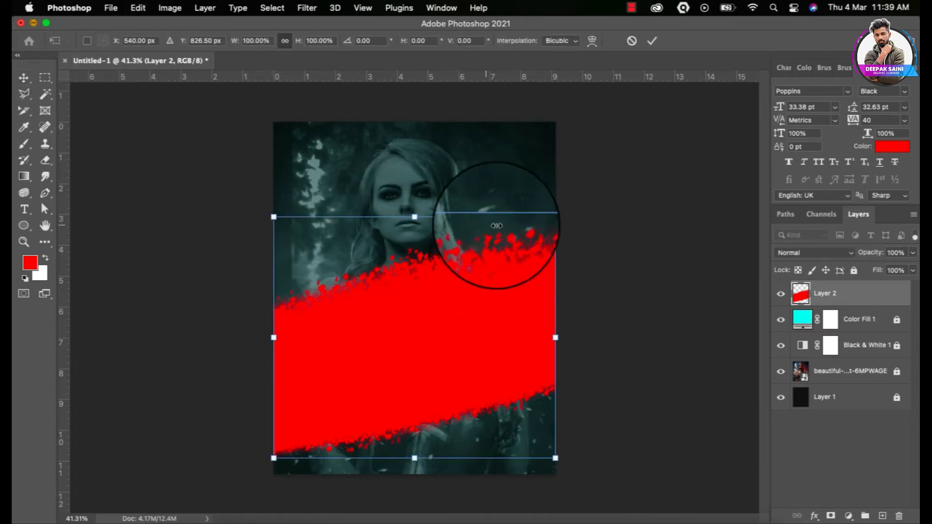
mouse_move(554, 217)
mouse_down()
mouse_move(602, 192)
mouse_move(537, 235)
mouse_move(541, 228)
mouse_up()
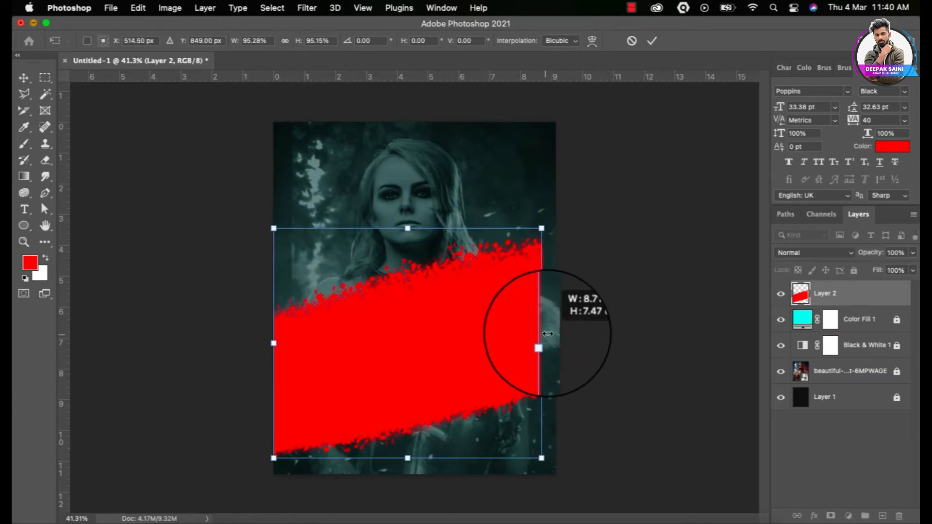
drag(547, 333, 573, 324)
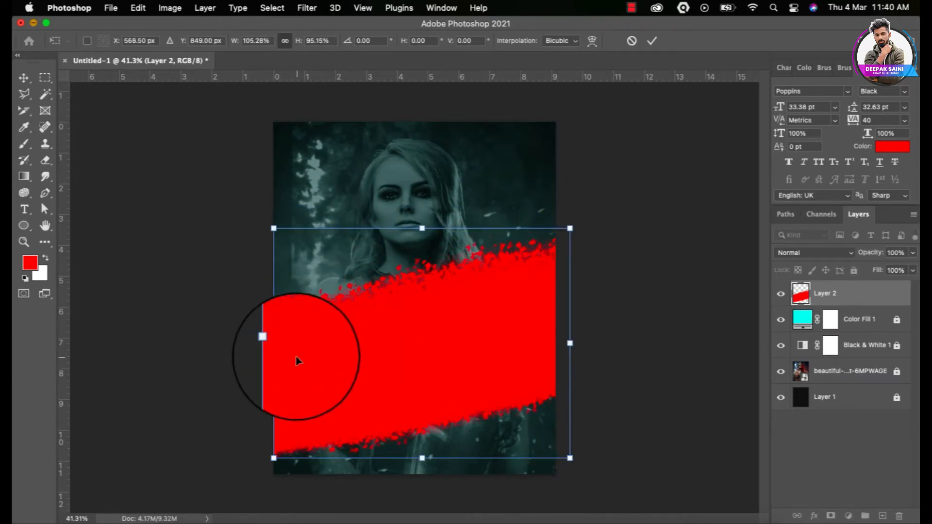
drag(273, 344, 257, 349)
drag(413, 337, 407, 337)
key(Return)
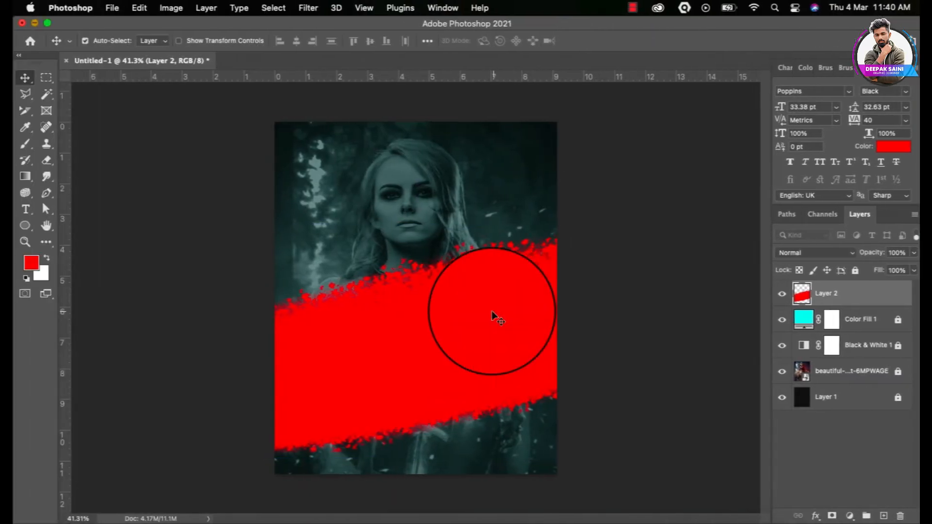
Drag the warrior portrait JPG from Finder's Downloads folder onto the Photoshop canvas
click(162, 510)
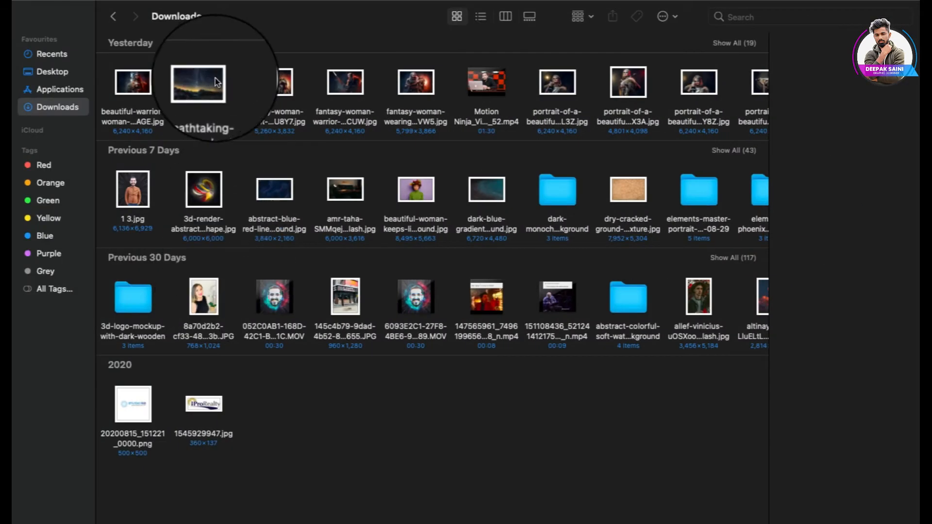
scroll(679, 104, right, 3)
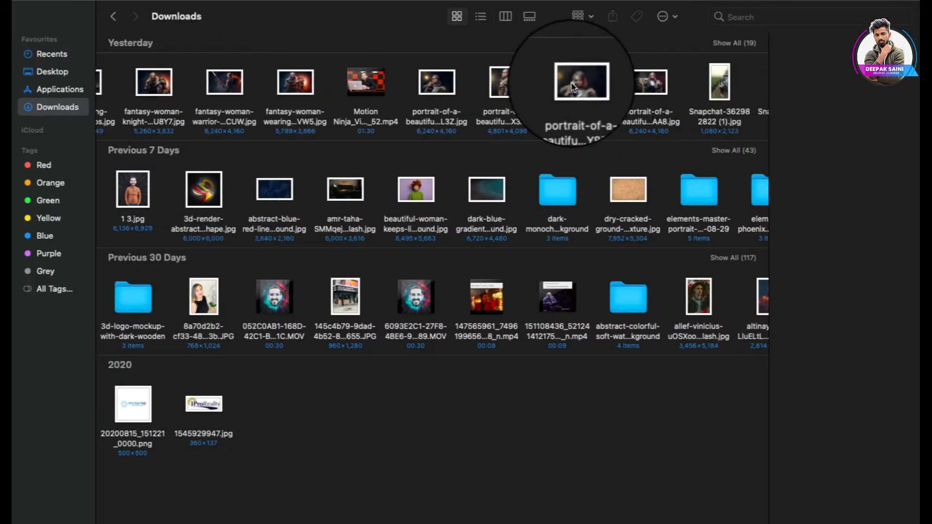
drag(575, 82, 401, 335)
key(super+Tab)
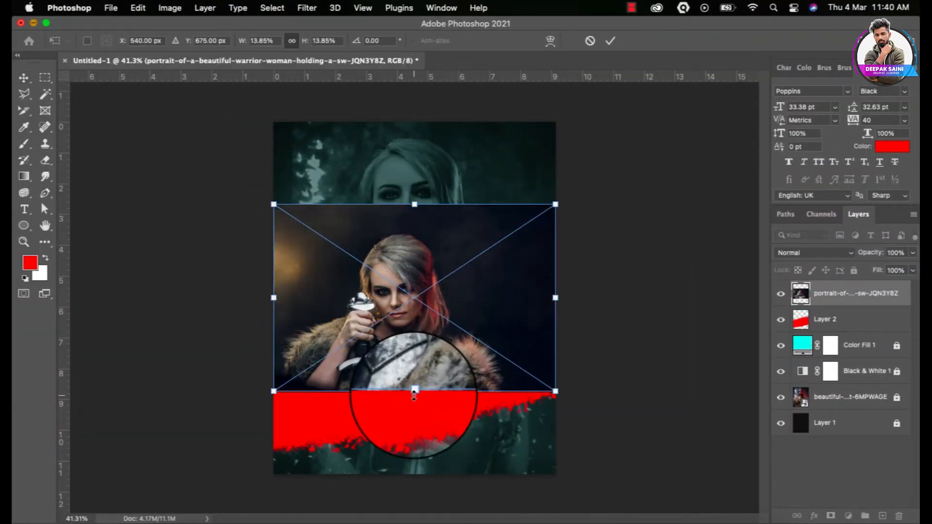
Place the portrait and clip it to the red band on Layer 2
drag(414, 389, 414, 431)
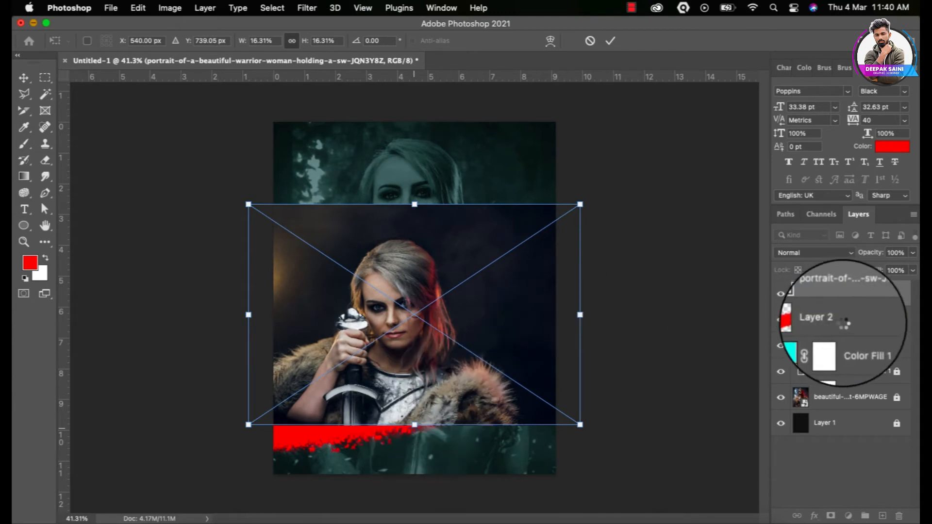
click(848, 300)
right_click(849, 301)
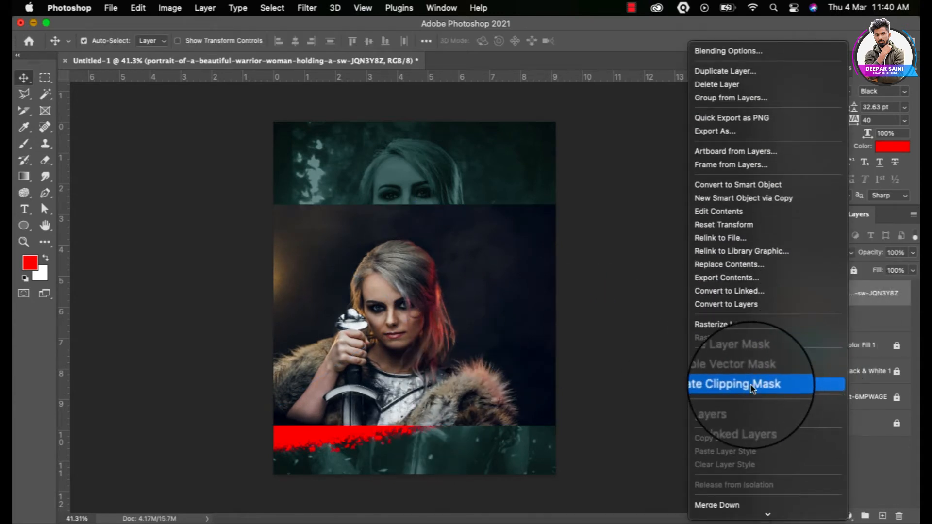
click(752, 387)
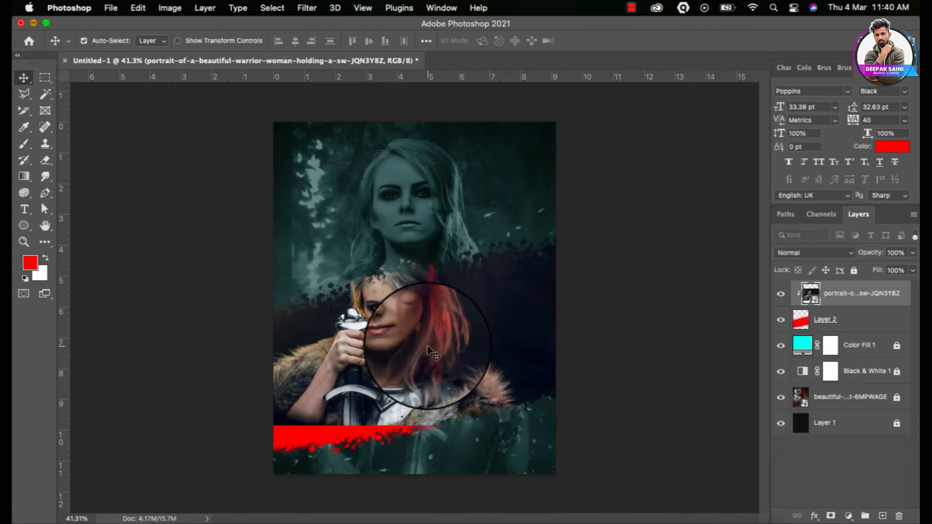
drag(427, 345, 449, 381)
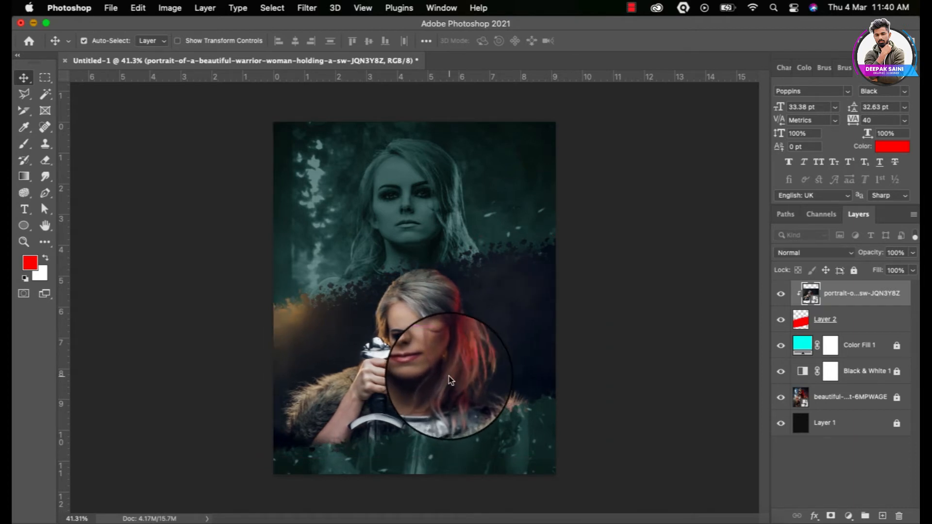
Enlarge the clipped portrait to 18.25% and reposition it within the band
key(ctrl+t)
drag(604, 234, 628, 220)
drag(272, 454, 246, 469)
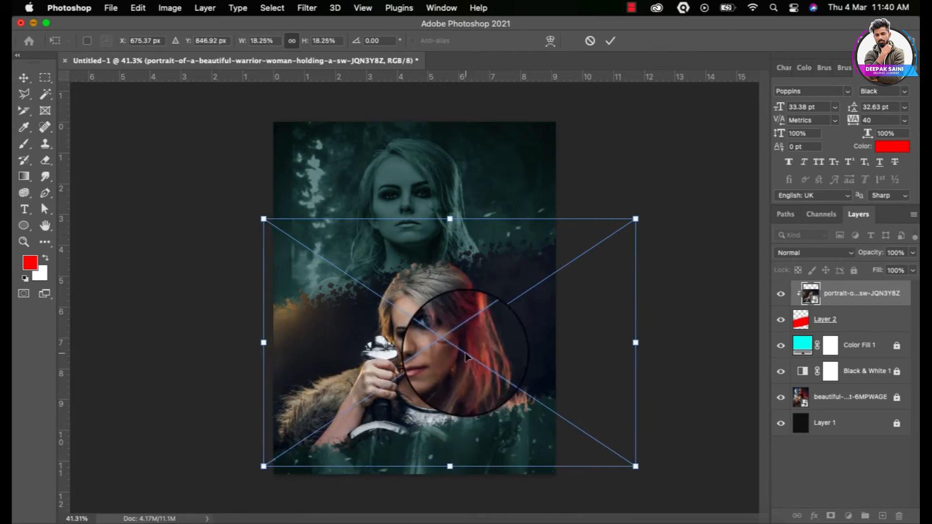
drag(426, 368, 467, 346)
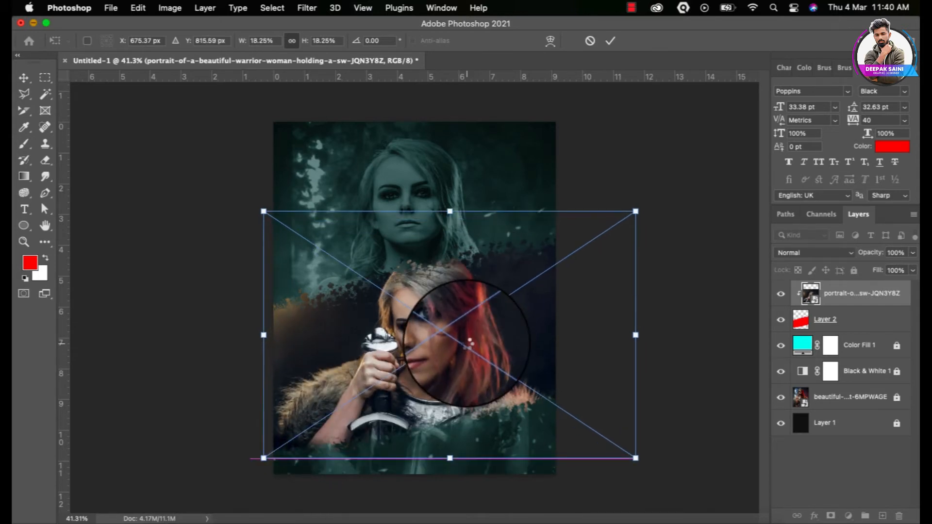
key(Return)
Move the red band and portrait up together
scroll(466, 346, up, 3)
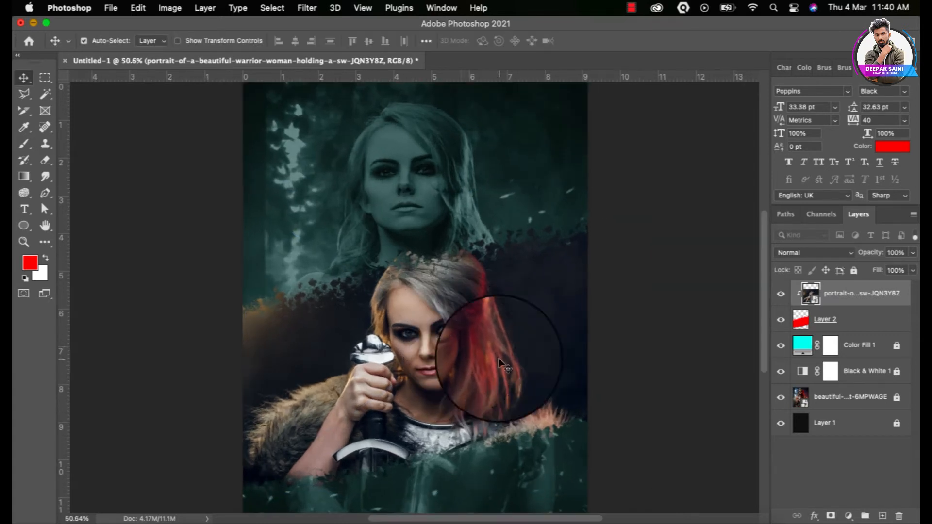
shift+click(861, 319)
drag(123, 335, 388, 389)
mouse_move(387, 389)
mouse_down()
mouse_move(388, 369)
mouse_move(389, 381)
mouse_up()
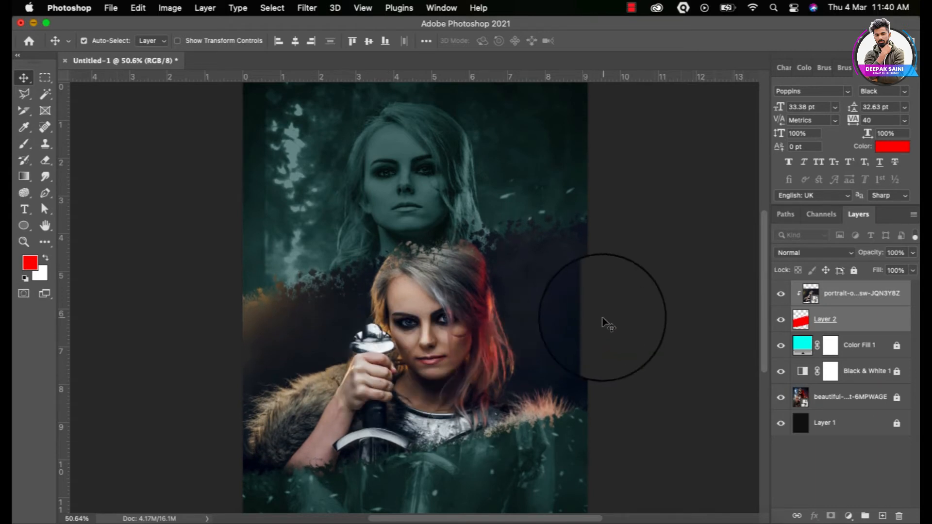
Lock the existing layers and type POSTER above the band
scroll(641, 331, down, 3)
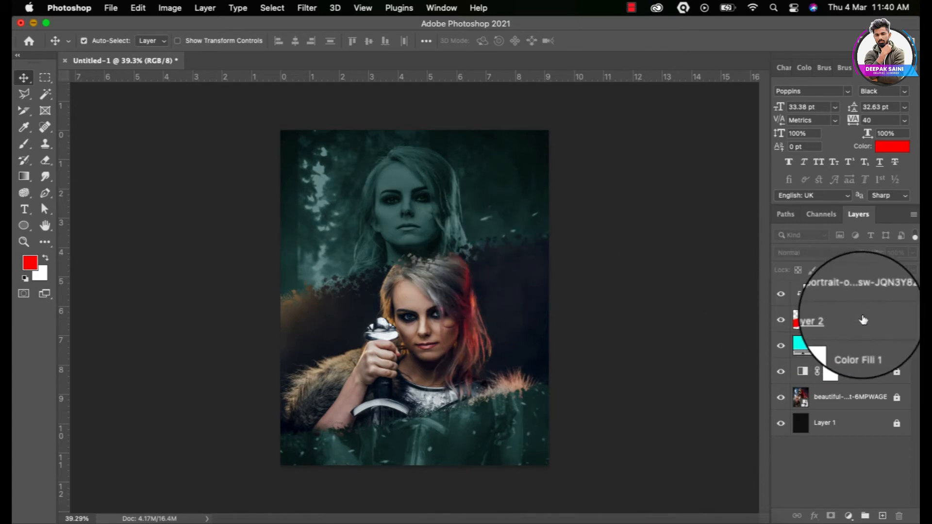
click(854, 270)
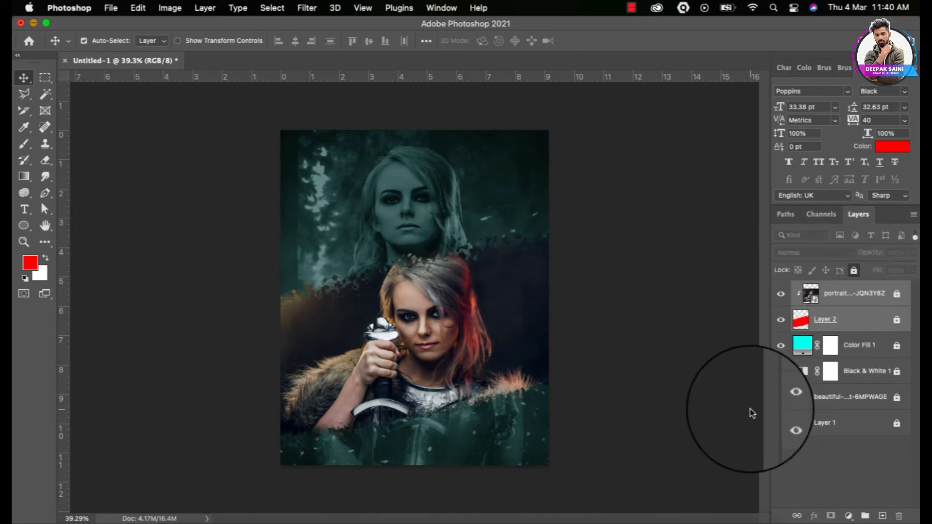
click(24, 209)
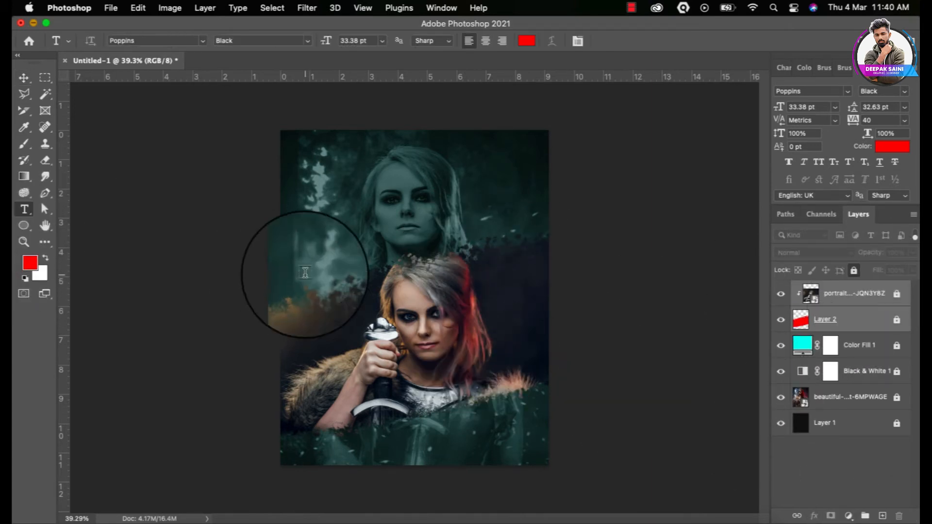
click(304, 234)
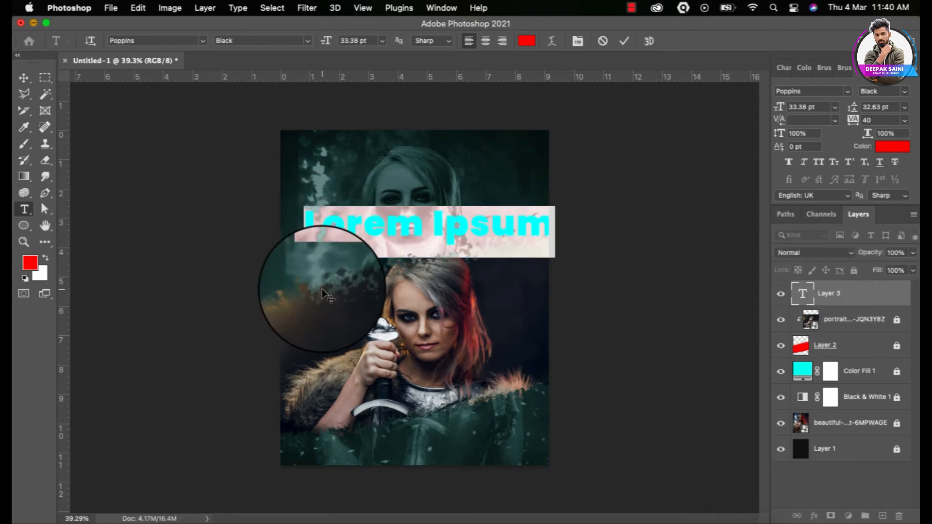
text(POS)
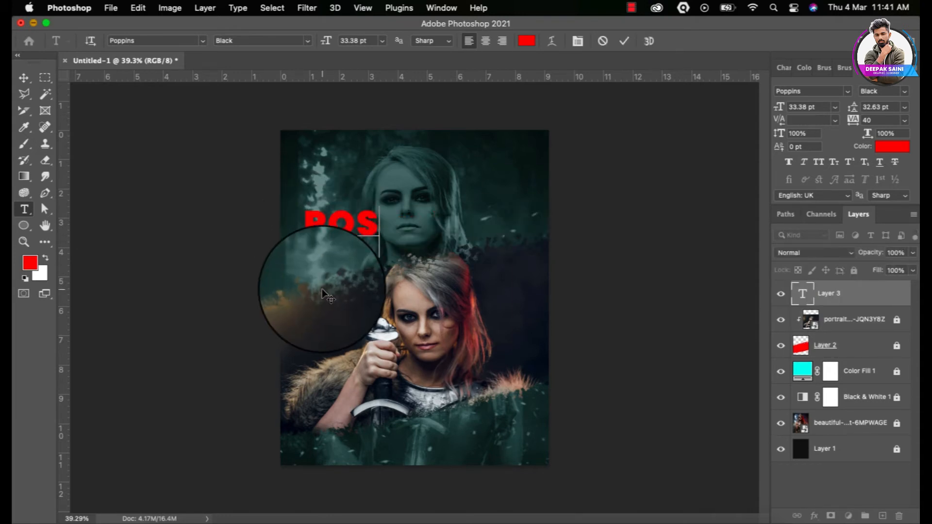
text(TER)
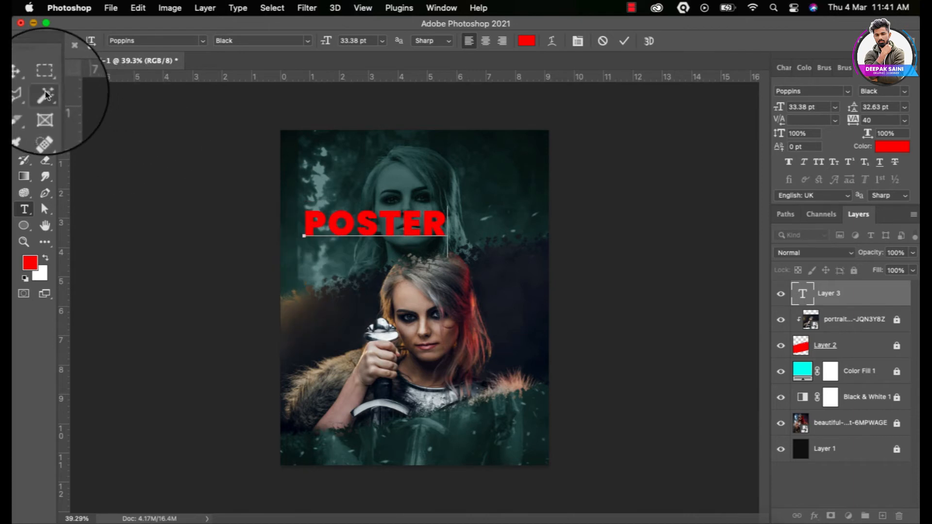
click(24, 78)
Set the POSTER text colour to white
click(892, 146)
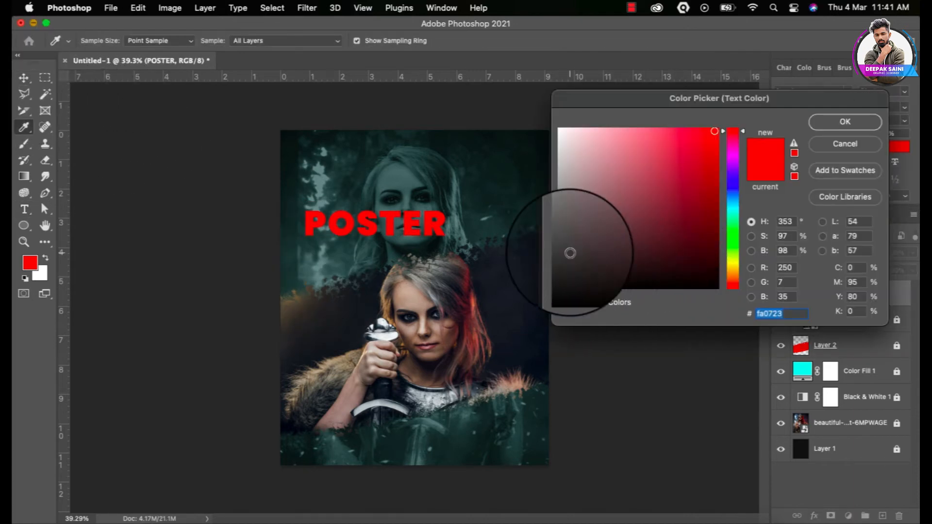
click(558, 131)
click(845, 121)
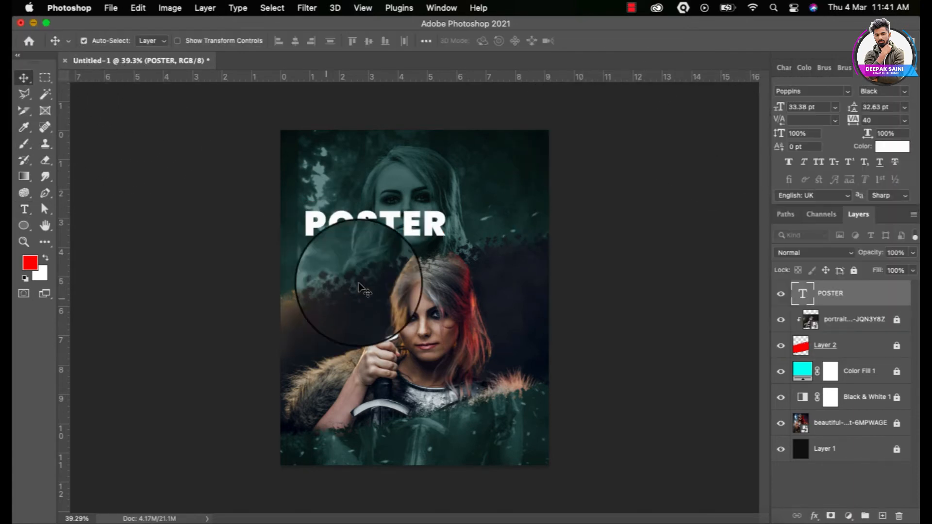
Give POSTER a Stroke layer style and set its fill to 0% for hollow lettering
double_click(868, 293)
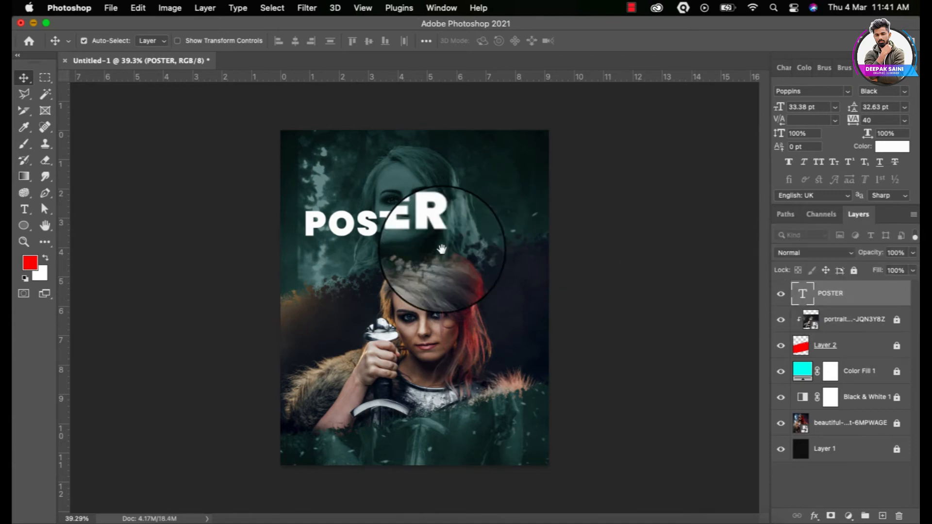
drag(343, 73, 547, 260)
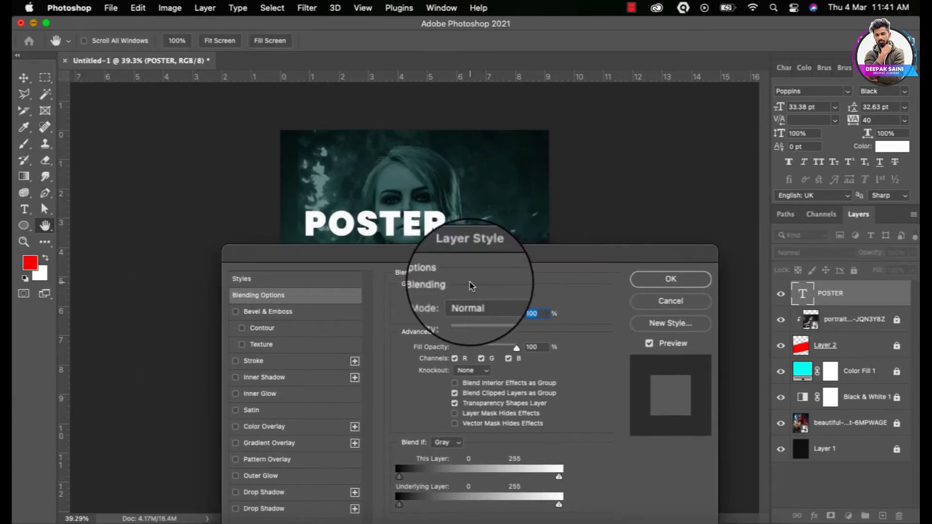
click(235, 360)
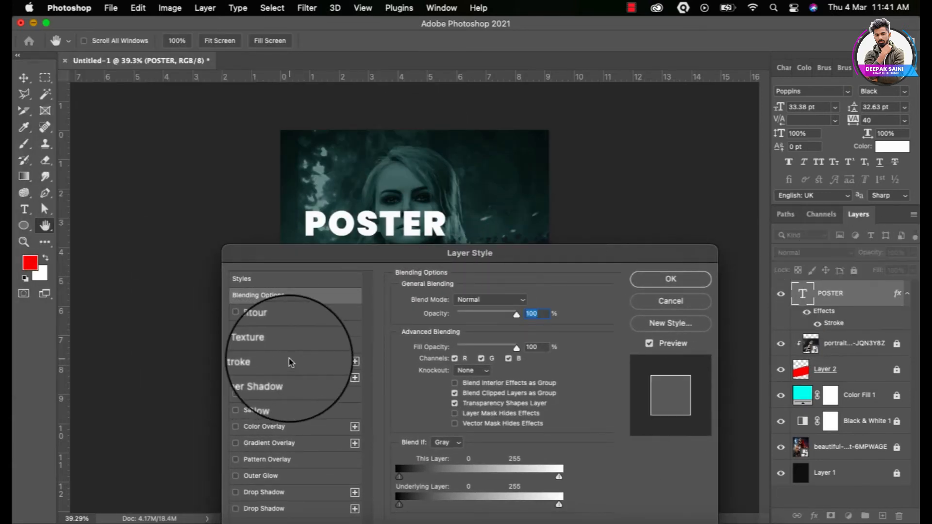
click(272, 361)
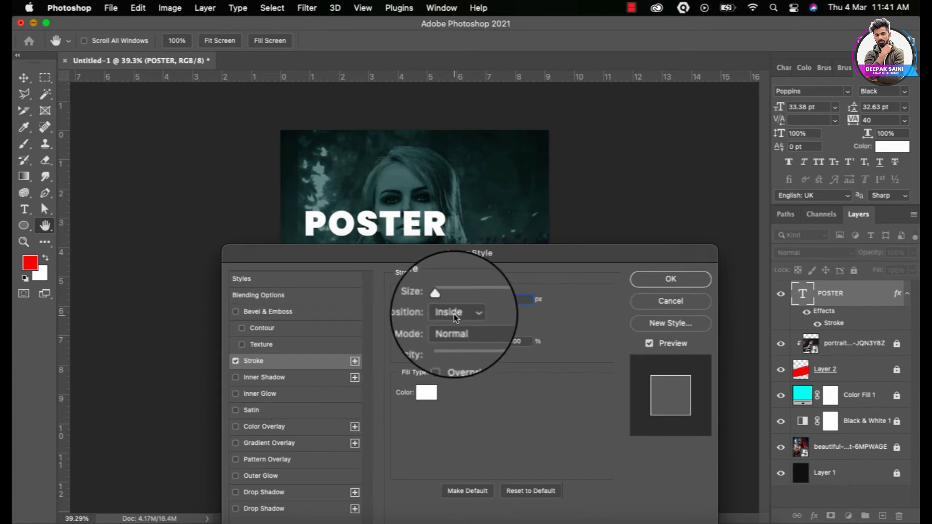
click(680, 280)
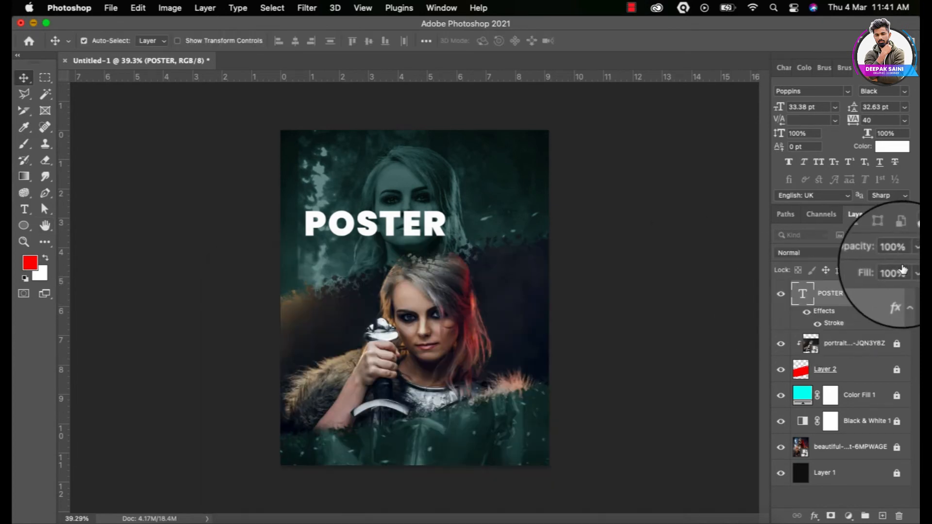
drag(904, 287, 850, 287)
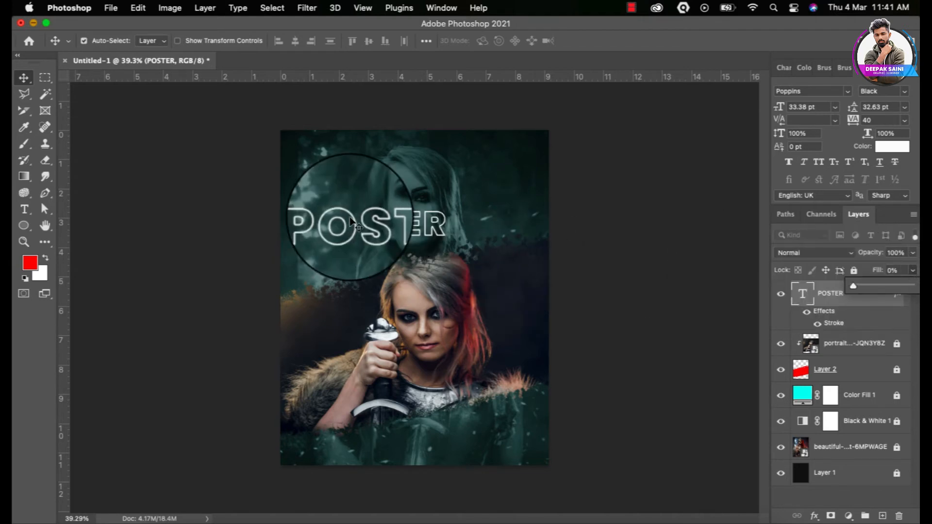
Move the outlined POSTER text to the upper centre and open its layer options
drag(347, 228, 373, 208)
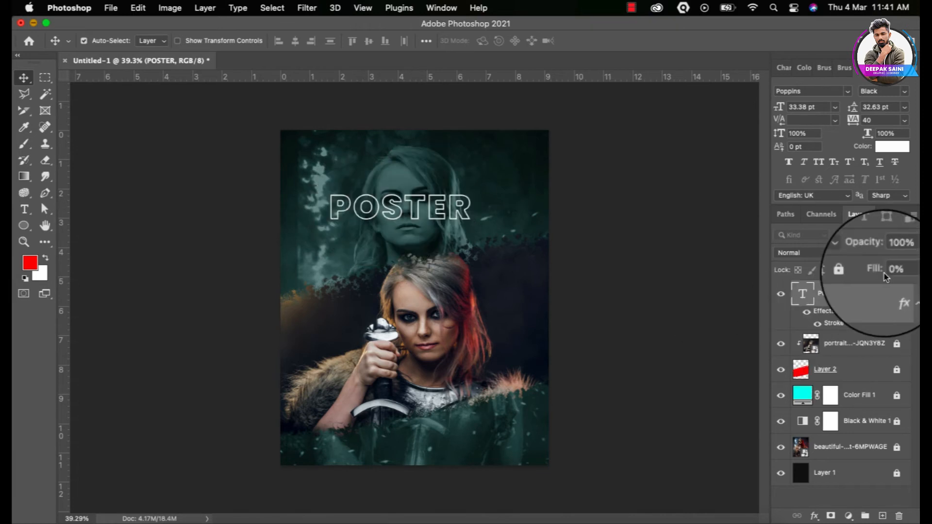
right_click(857, 294)
scroll(814, 392, down, 2)
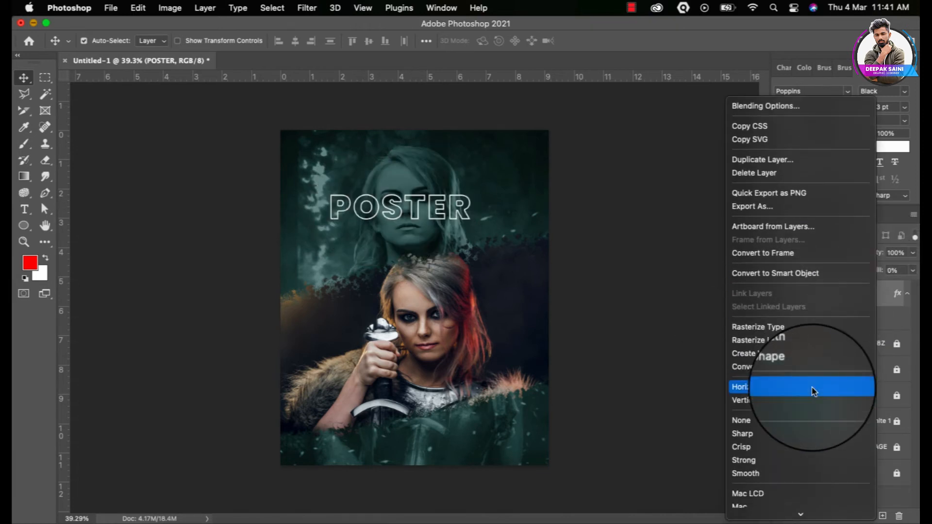
Rasterize POSTER's layer style, scale it to about 189% and rotate it -10.26°
click(799, 341)
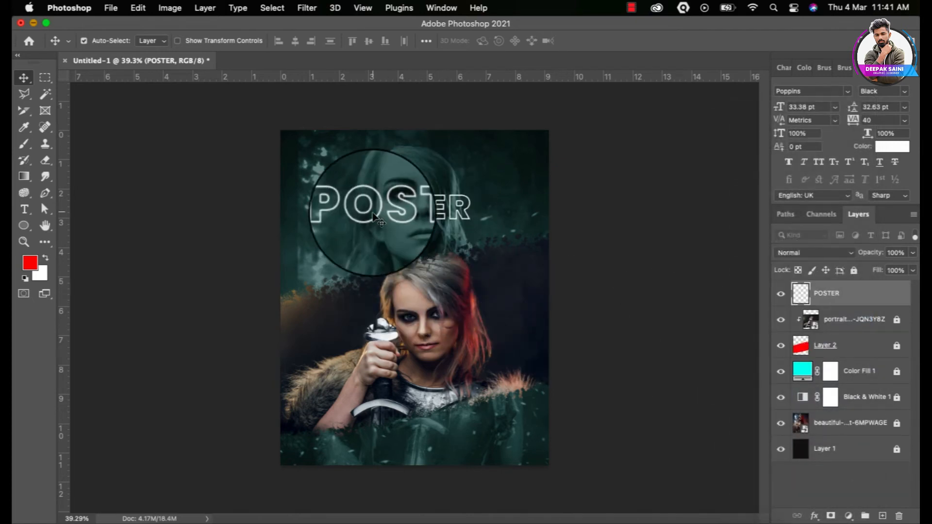
key(super+t)
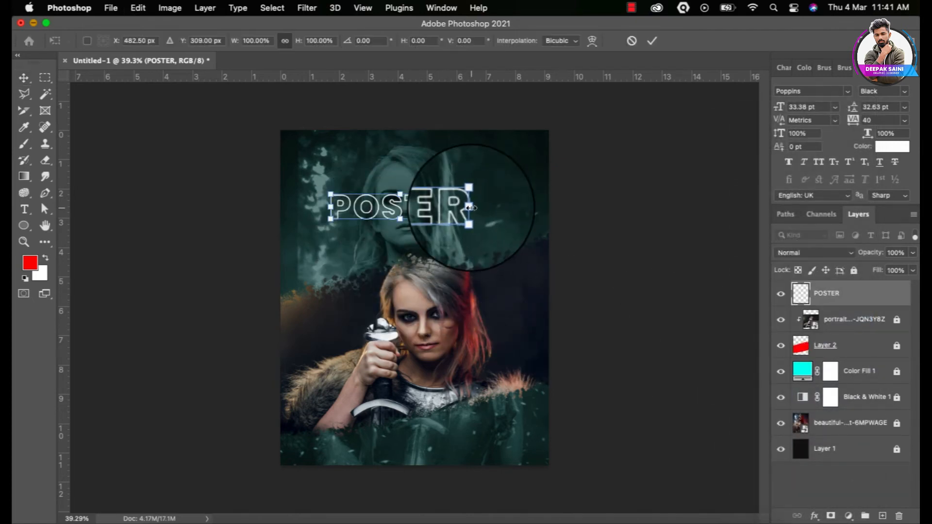
drag(471, 208, 439, 271)
drag(510, 239, 550, 246)
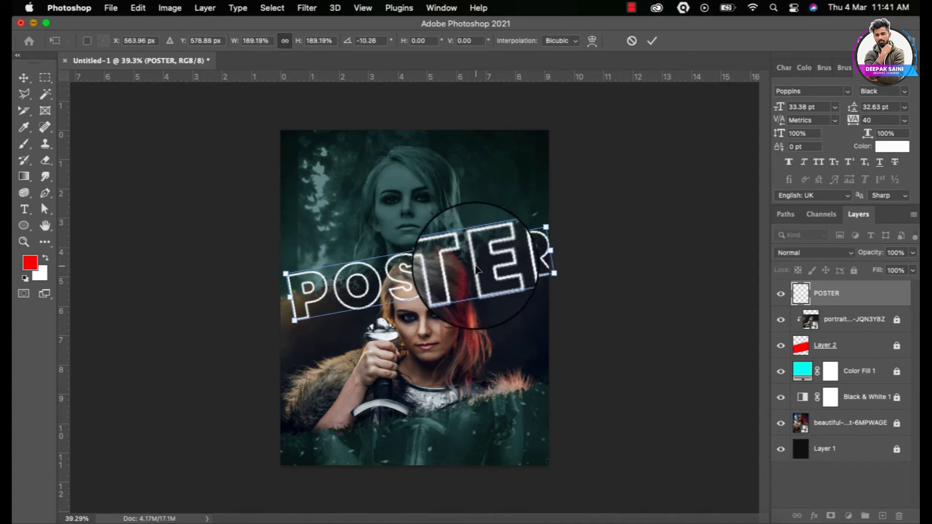
drag(474, 270, 468, 252)
key(Return)
scroll(468, 252, up, 4)
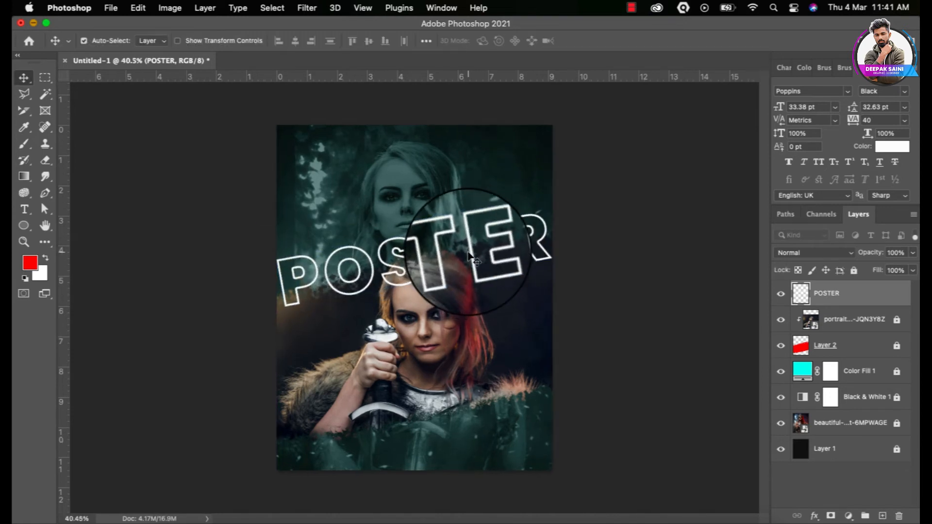
Outline the band area across POSTER with Polygonal Lasso and cut it to a new layer via Layer Via Cut
click(24, 94)
click(159, 298)
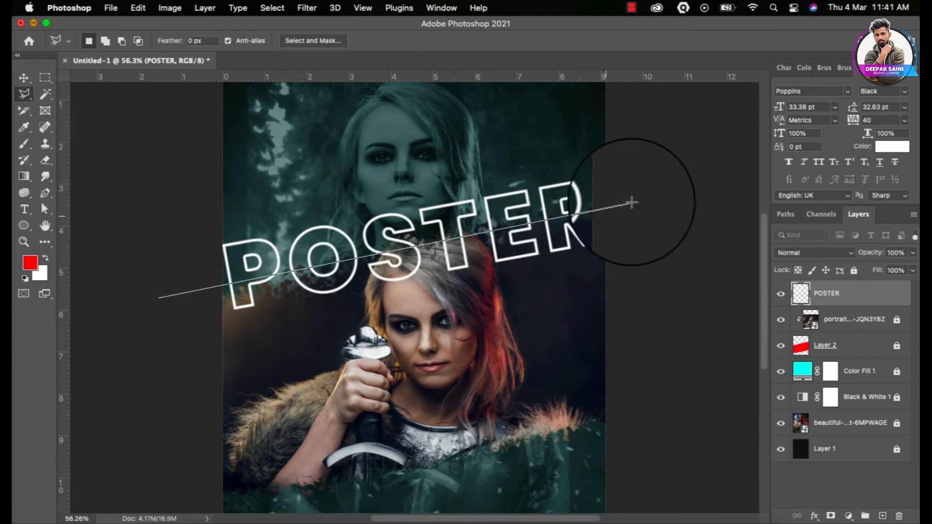
click(644, 198)
click(656, 229)
click(483, 314)
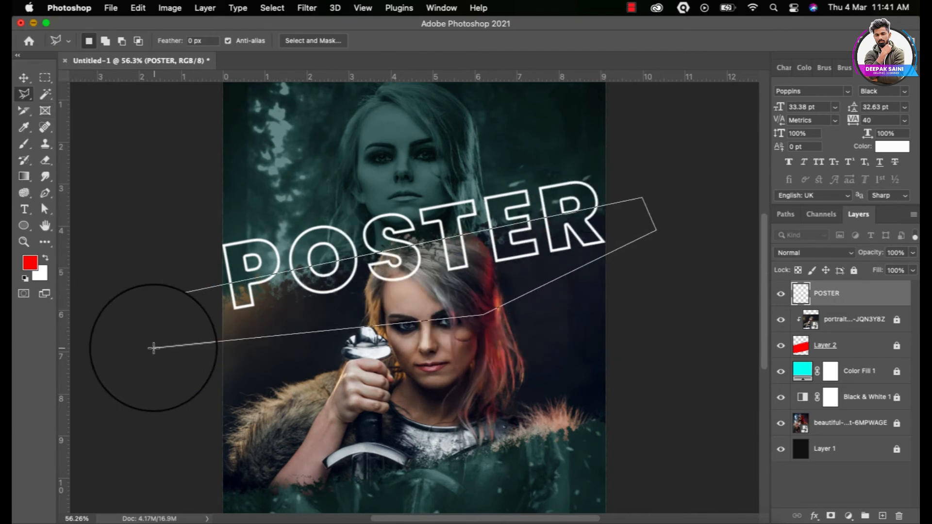
click(156, 348)
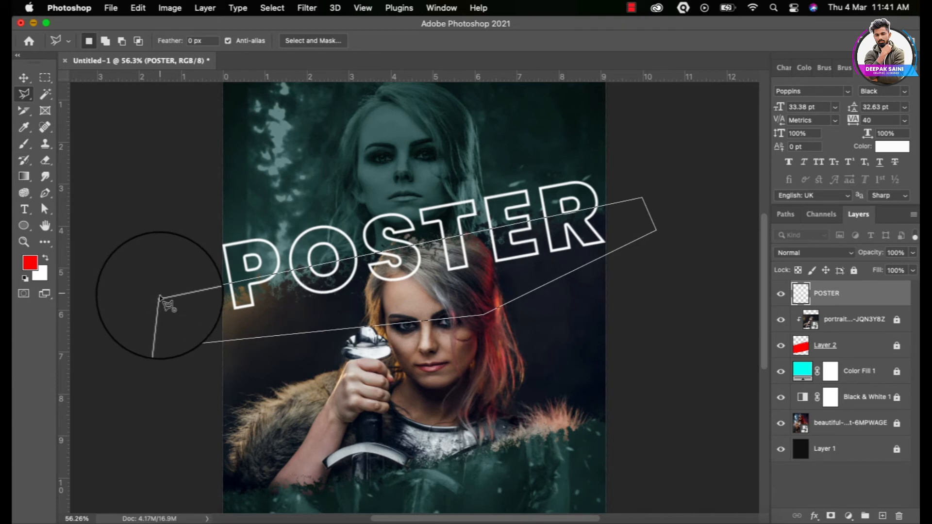
click(159, 298)
right_click(317, 296)
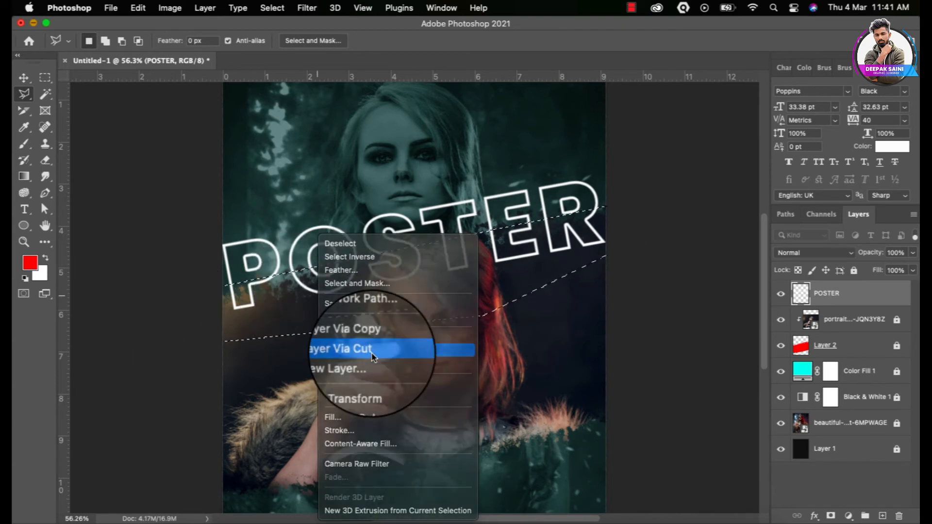
click(371, 353)
Move the cut POSTER piece to the poster bottom, then place both text layers beneath Layer 2
click(23, 77)
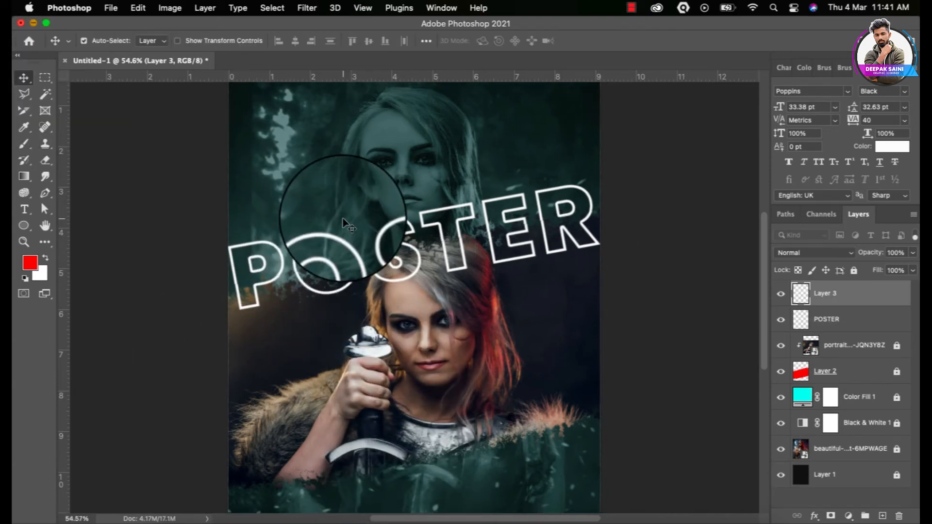
scroll(343, 218, down, 2)
drag(415, 270, 426, 441)
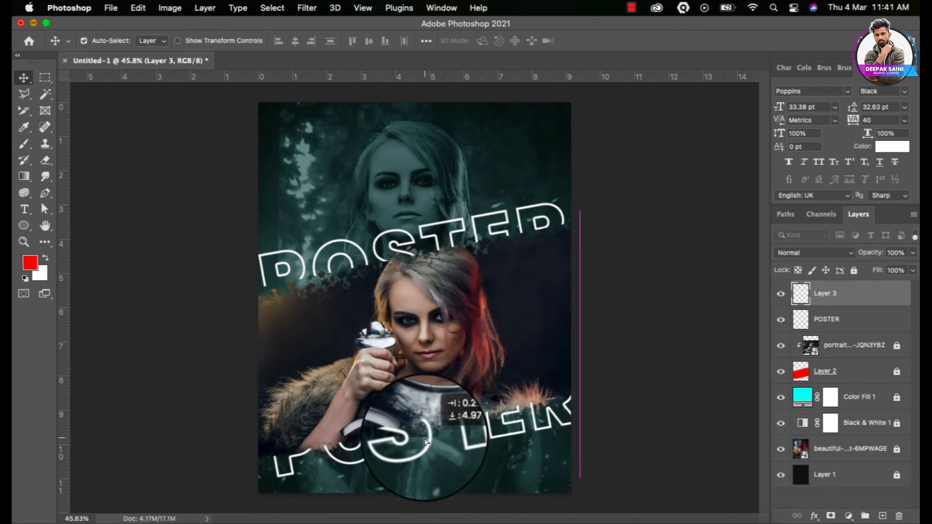
shift+click(854, 321)
drag(851, 324, 854, 377)
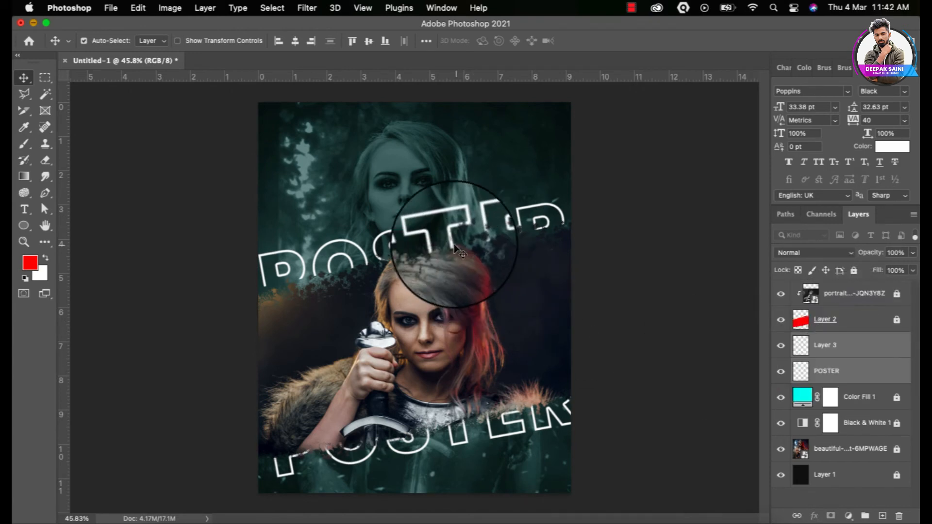
Nudge the upper POSTER text down in two small moves so it tucks behind the band
drag(446, 238, 439, 235)
scroll(288, 245, up, 3)
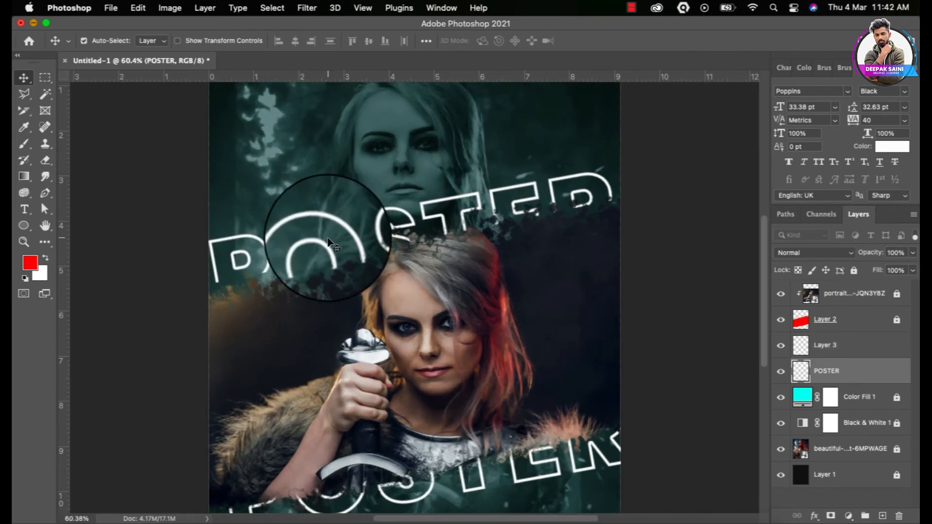
drag(328, 240, 328, 255)
scroll(330, 262, down, 3)
click(324, 269)
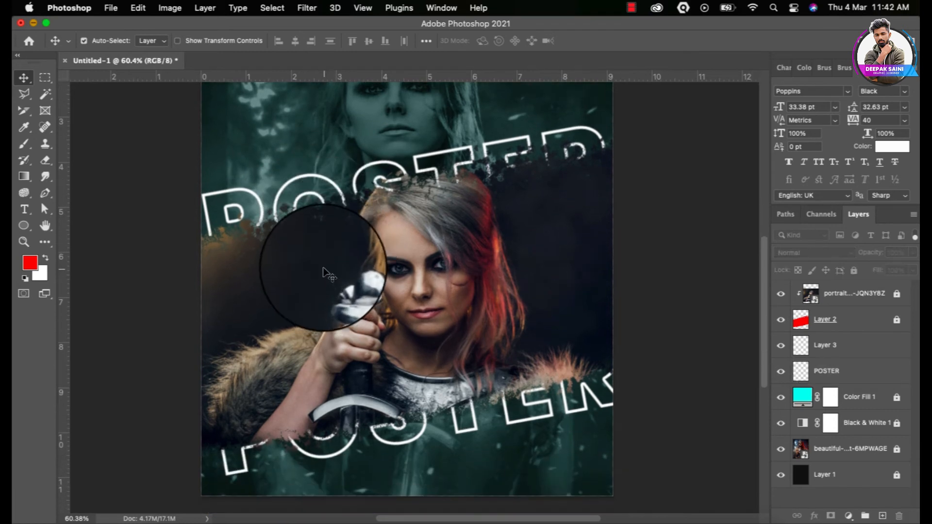
drag(308, 201, 303, 204)
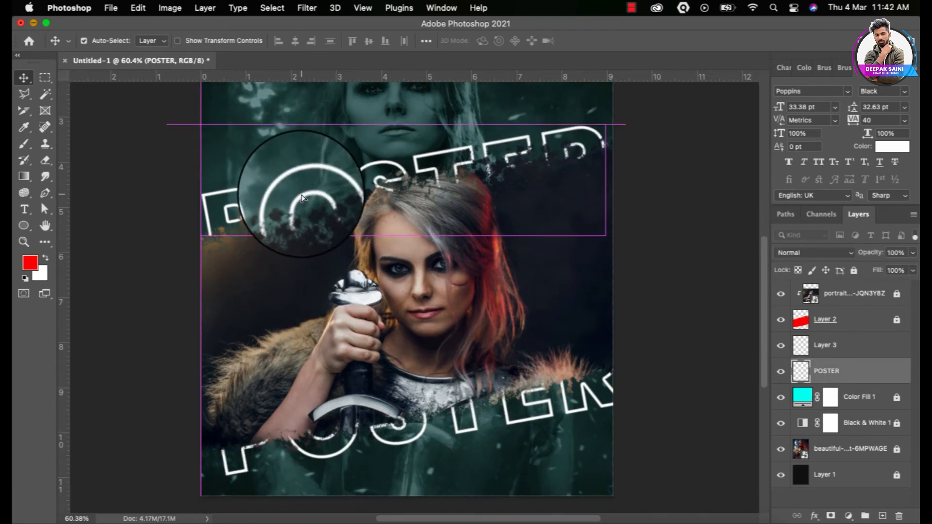
Try to open the torn band layer's style settings and dismiss the locked-layer warning
scroll(495, 388, down, 2)
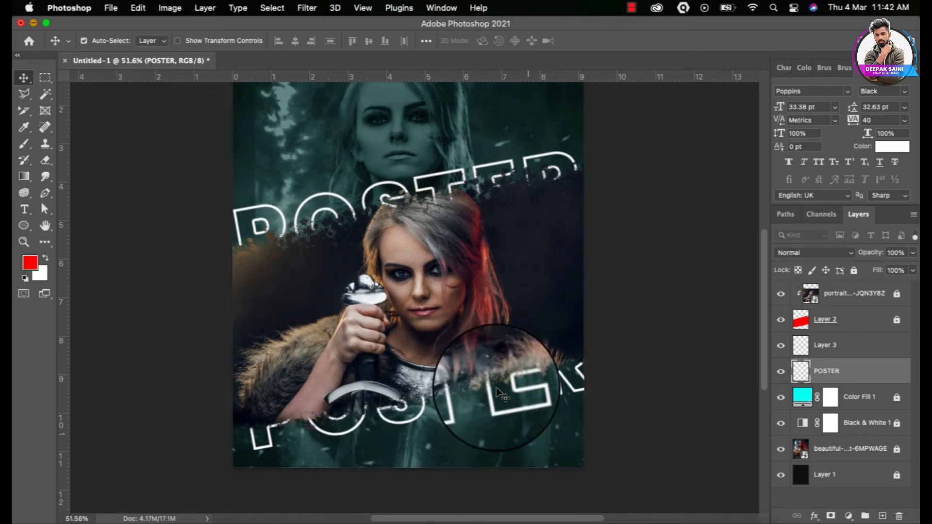
double_click(858, 319)
click(472, 219)
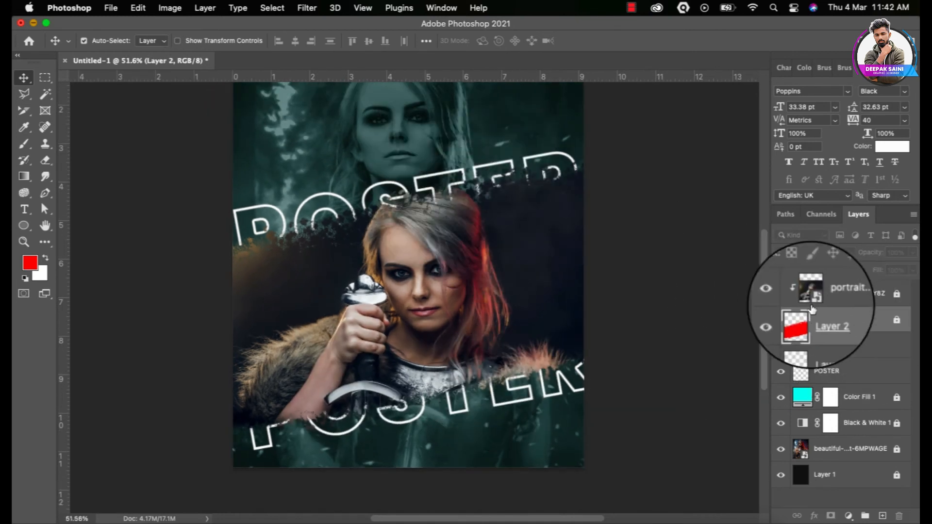
Add a Drop Shadow to Layer 2 with size 131 px and 31% opacity
double_click(892, 324)
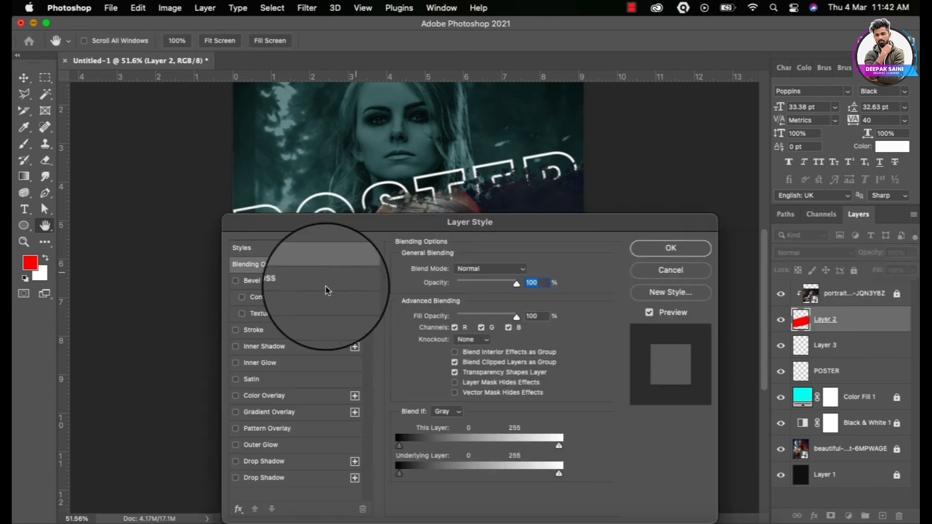
drag(399, 222, 540, 64)
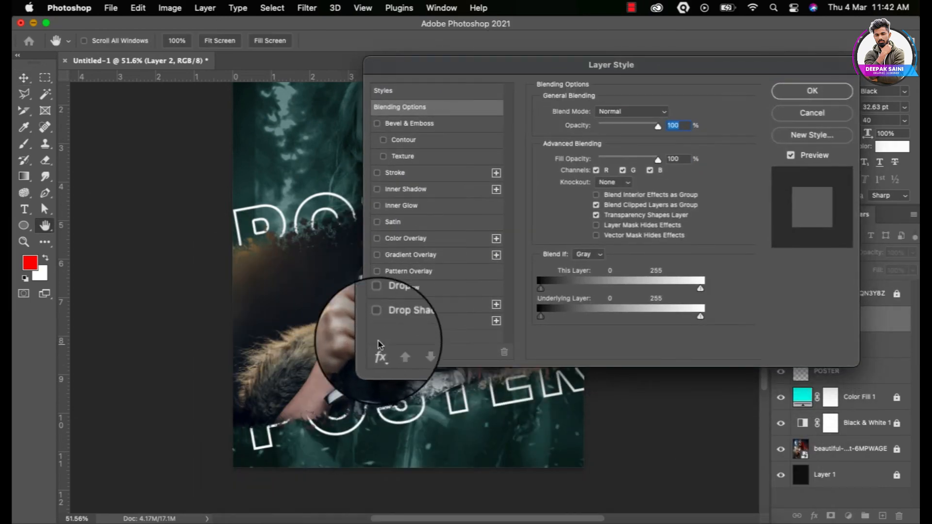
click(397, 305)
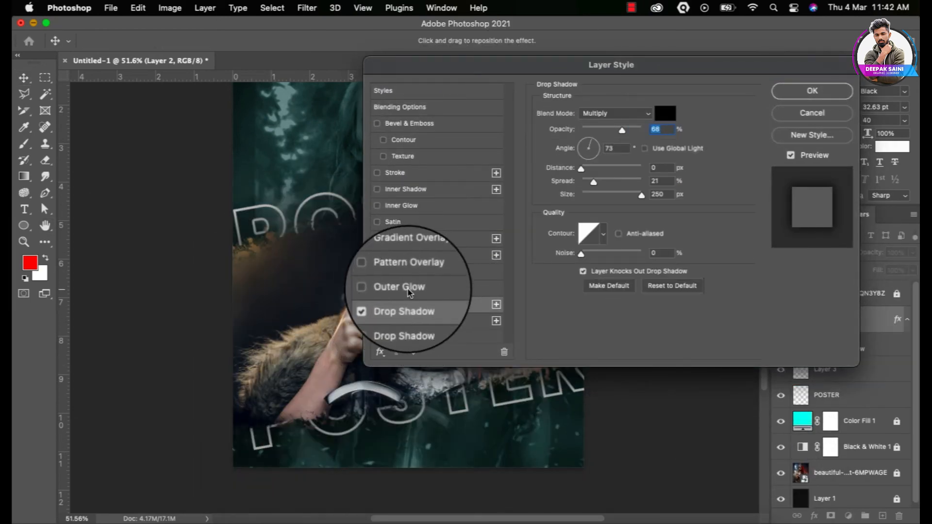
mouse_move(618, 192)
mouse_down()
mouse_move(607, 191)
mouse_move(615, 191)
mouse_up()
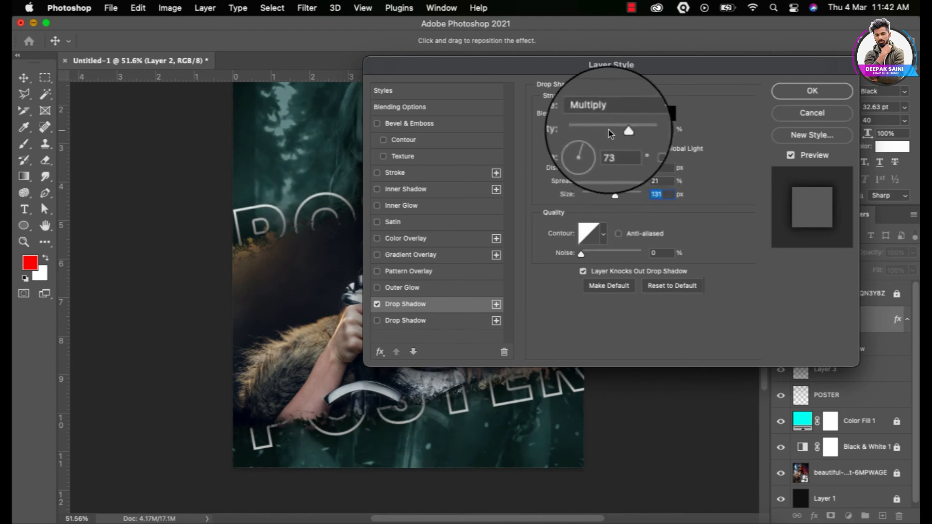
drag(603, 129, 600, 129)
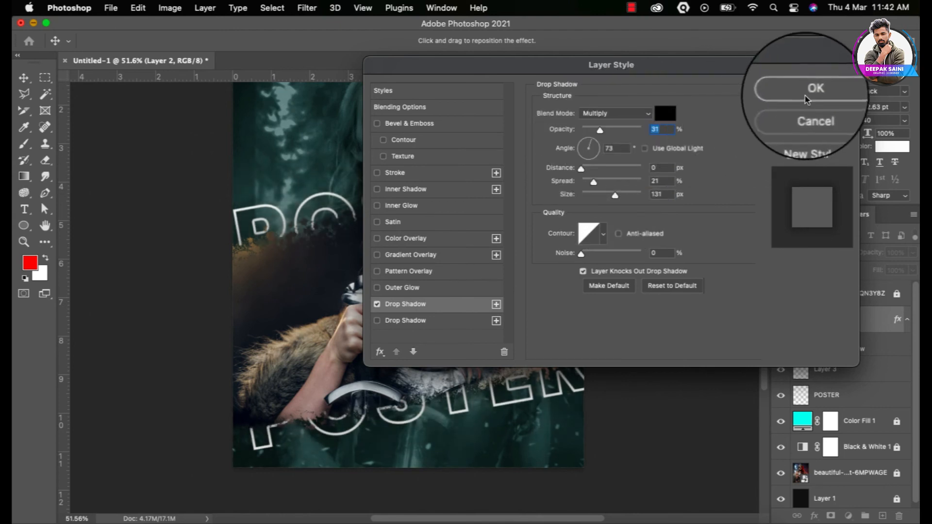
click(812, 91)
scroll(368, 410, down, 2)
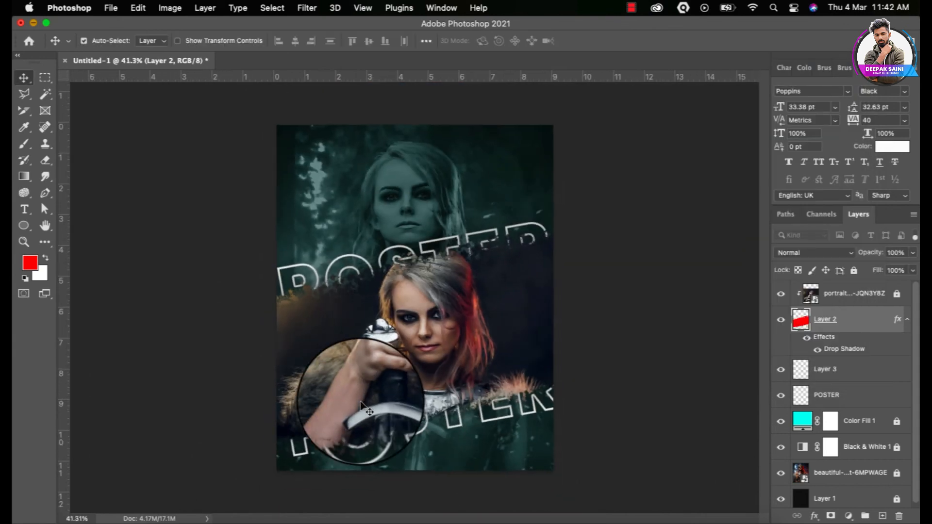
Drag the shadowed torn band on Layer 2 up slightly between the two POSTER pieces
drag(374, 415, 343, 291)
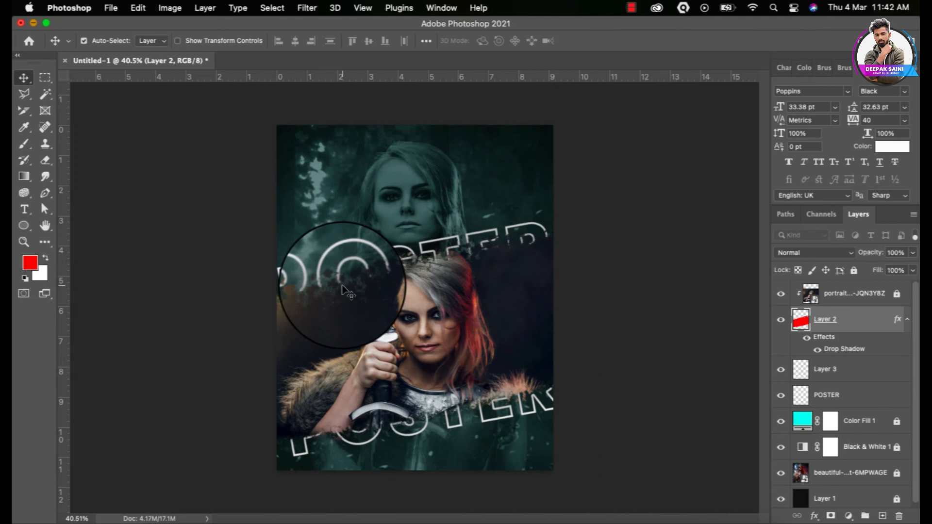